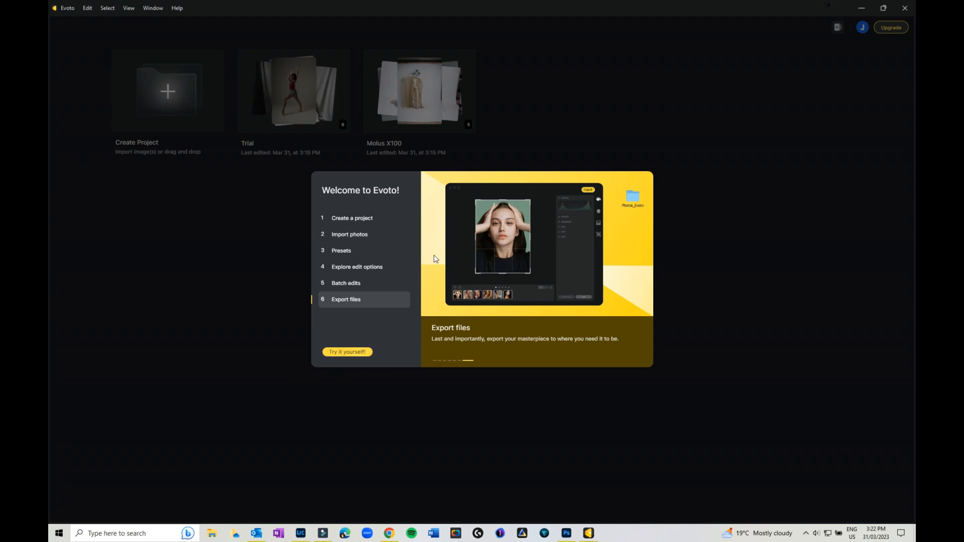
Dismiss the welcome guide, then open the sixth photo in the Trial project
click(351, 353)
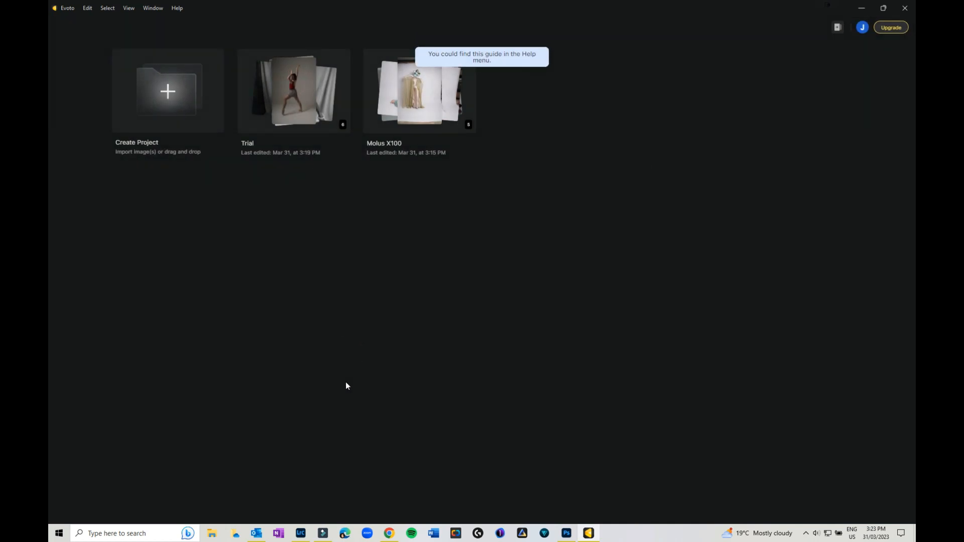
click(292, 99)
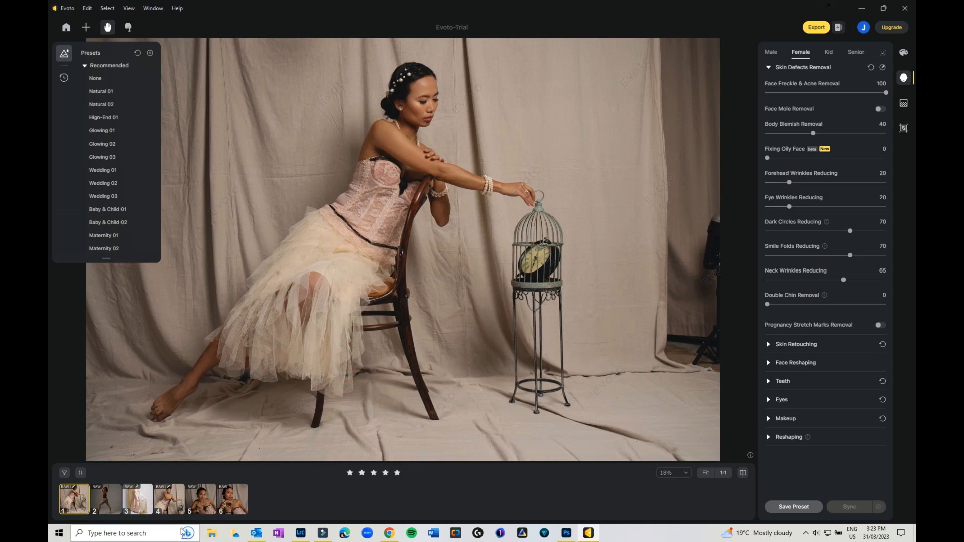
click(233, 509)
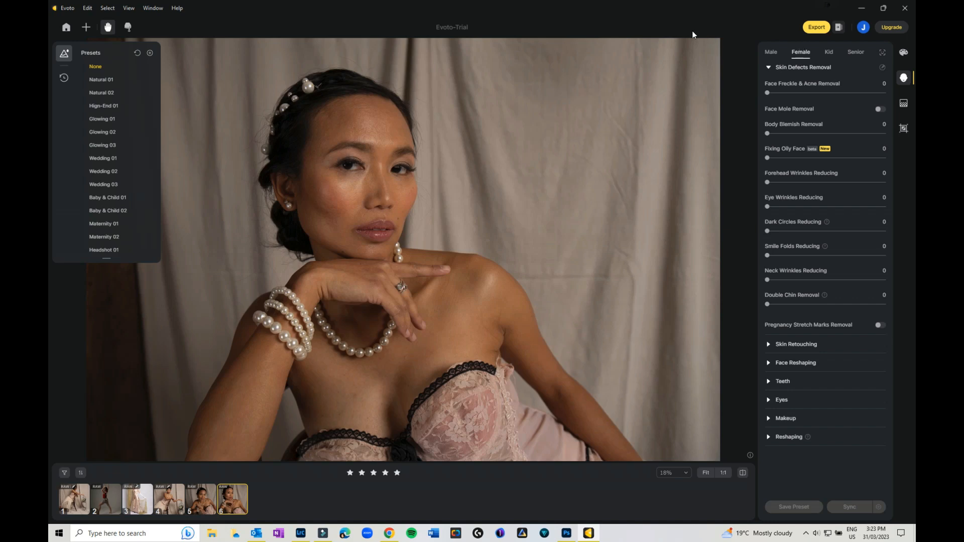
Examine the available application, language, editing, selection, view, window and help commands
click(68, 9)
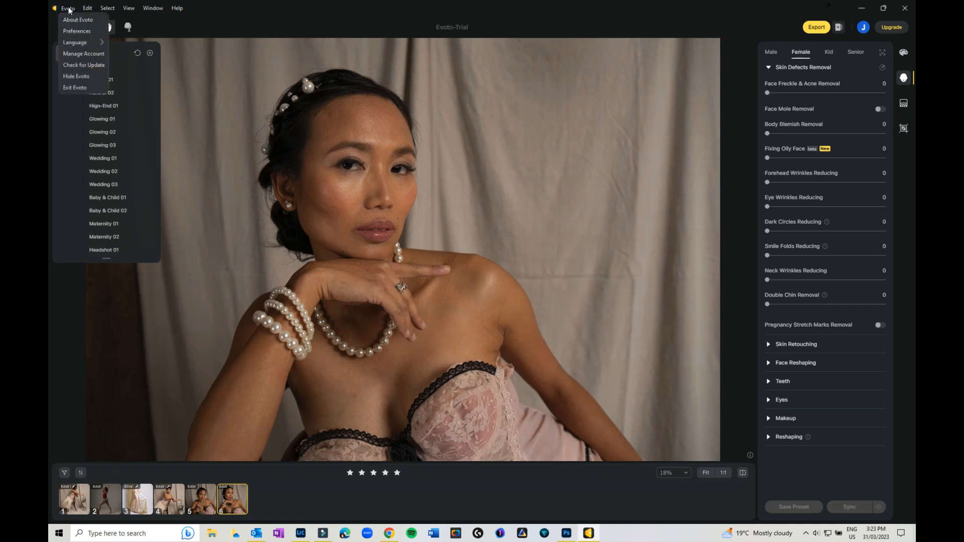
mouse_move(72, 44)
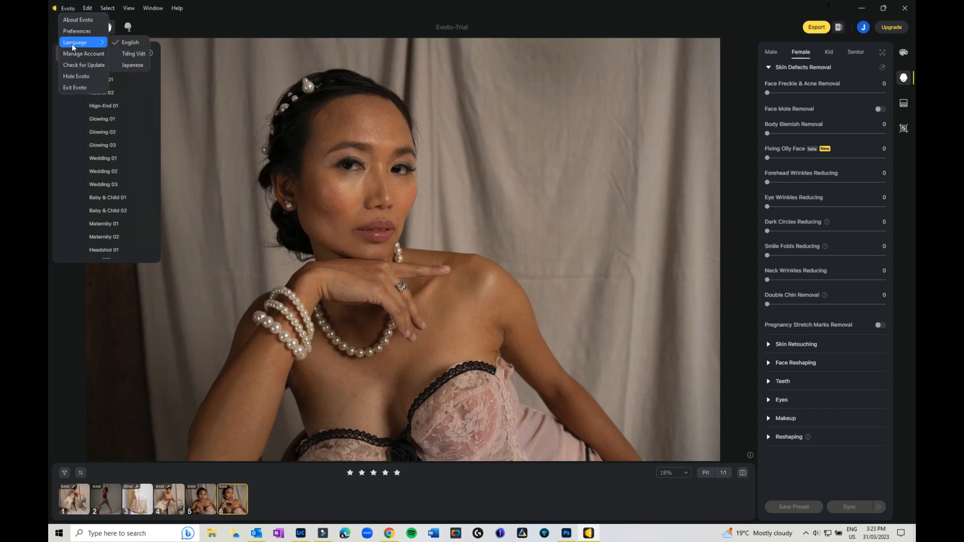
click(88, 9)
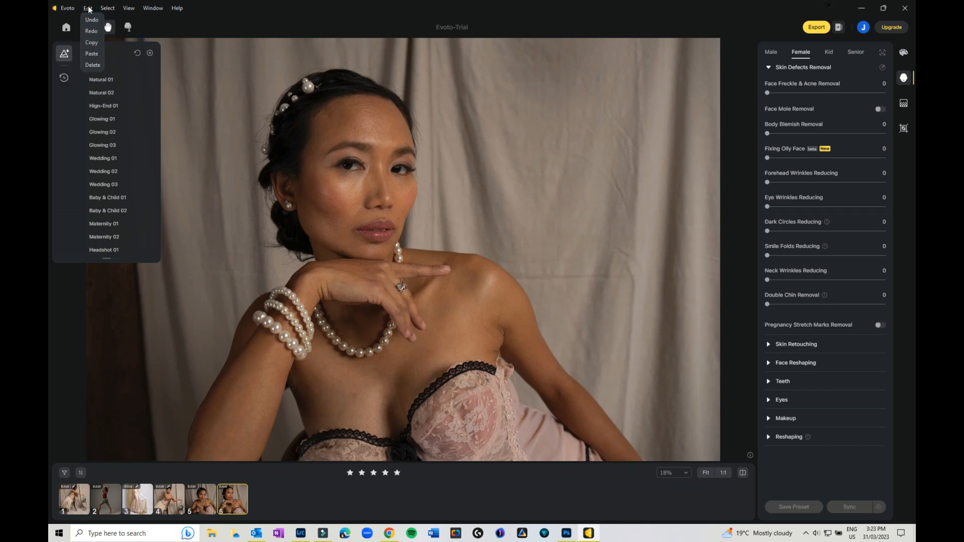
click(108, 9)
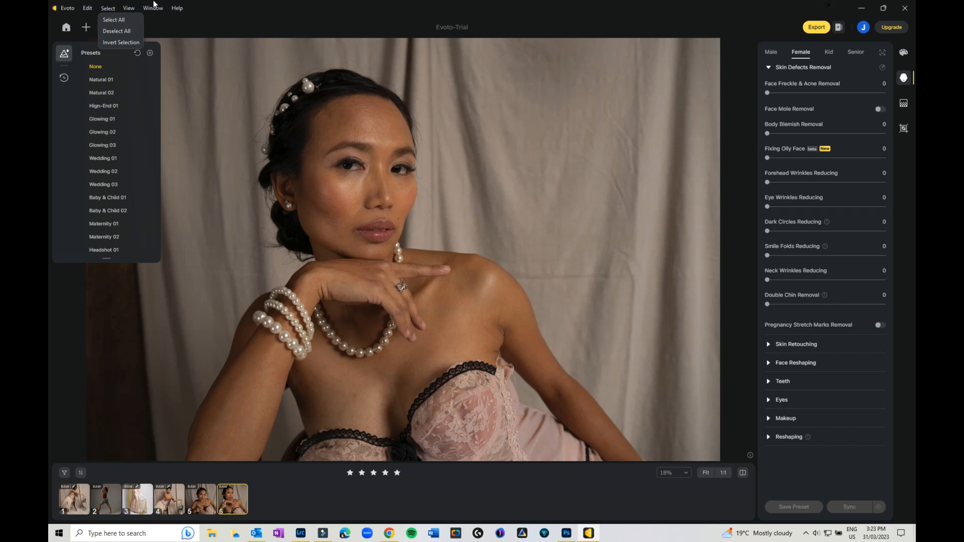
click(131, 10)
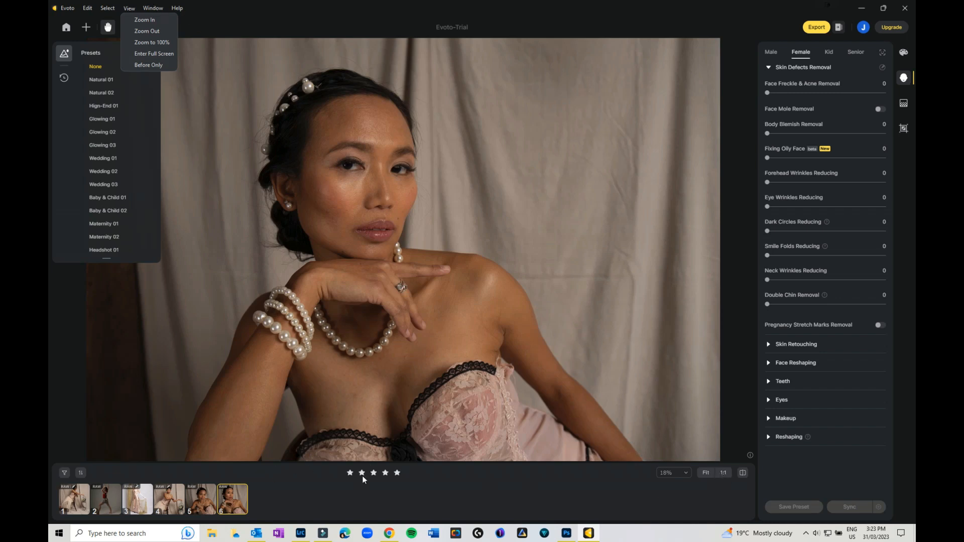
click(153, 9)
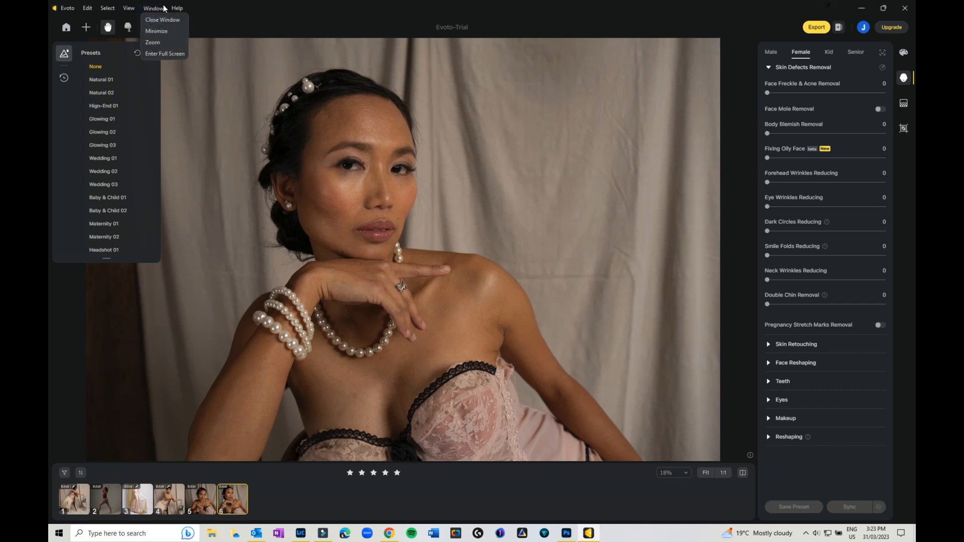
mouse_move(177, 9)
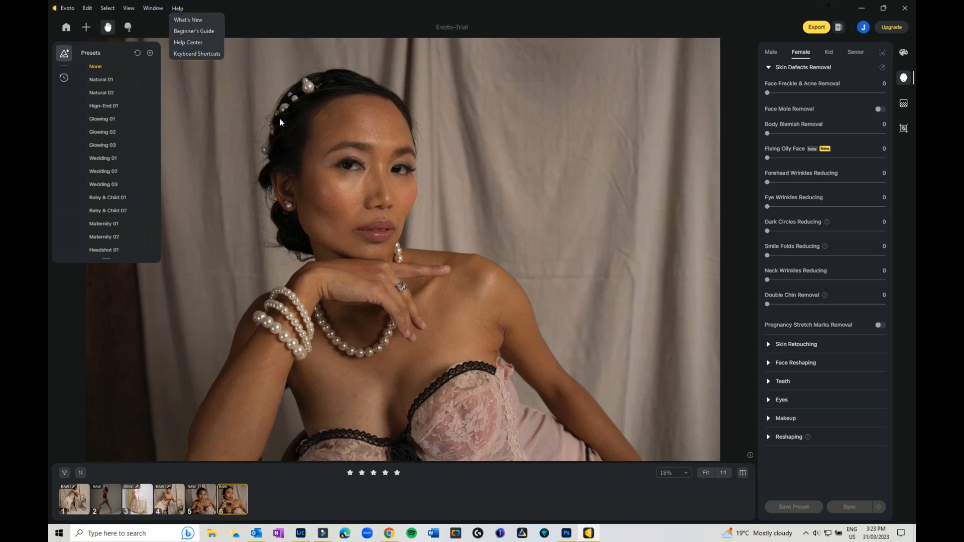
click(307, 137)
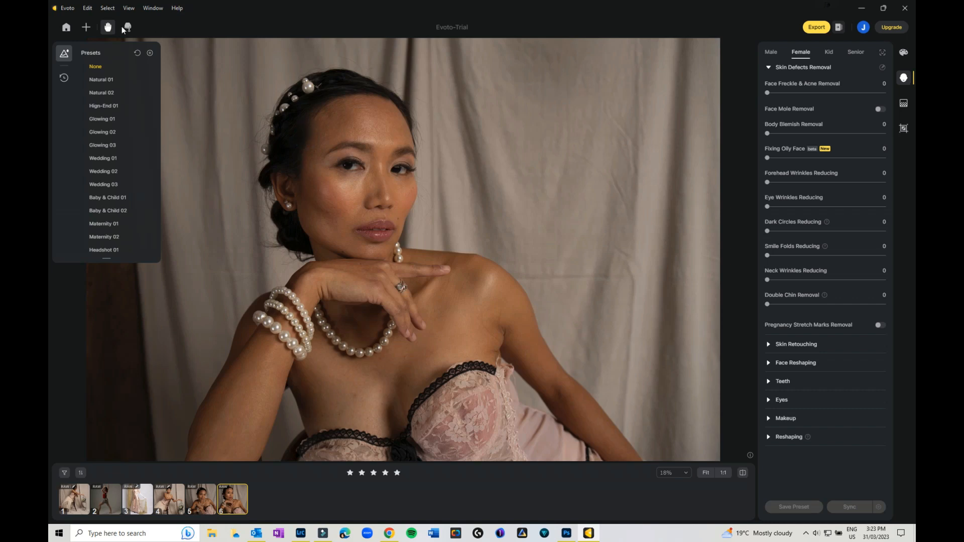
Return to the project overview, reopen the Trial project and look through its Recommended presets
click(61, 28)
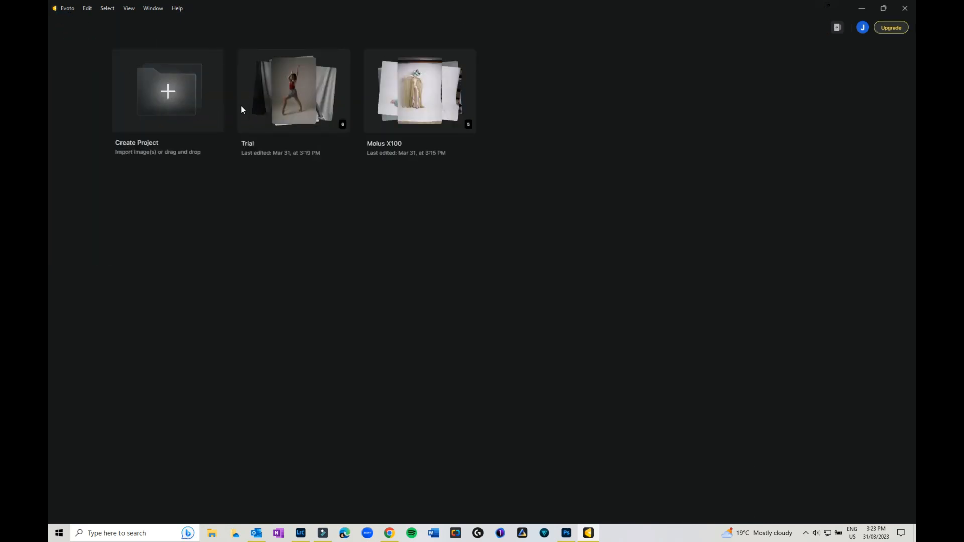
click(294, 101)
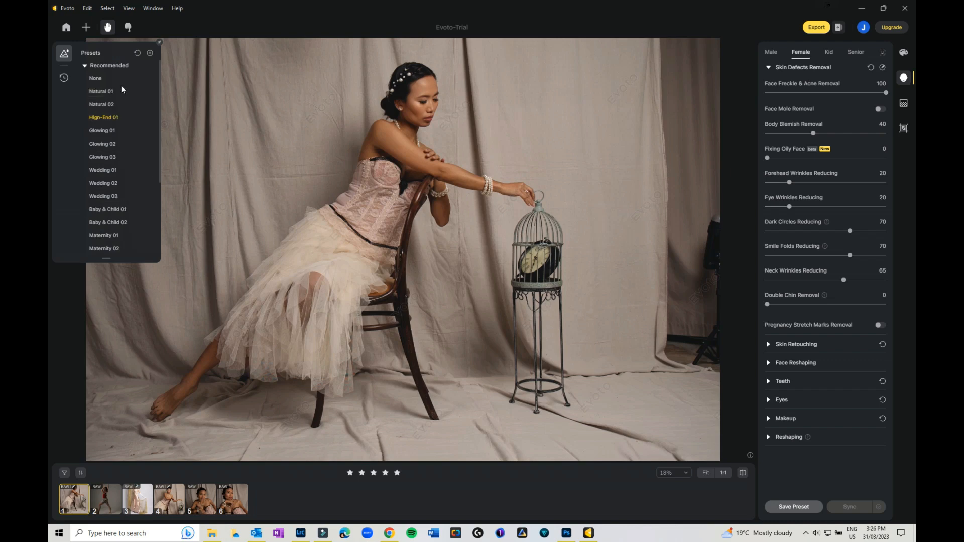
click(86, 68)
click(85, 68)
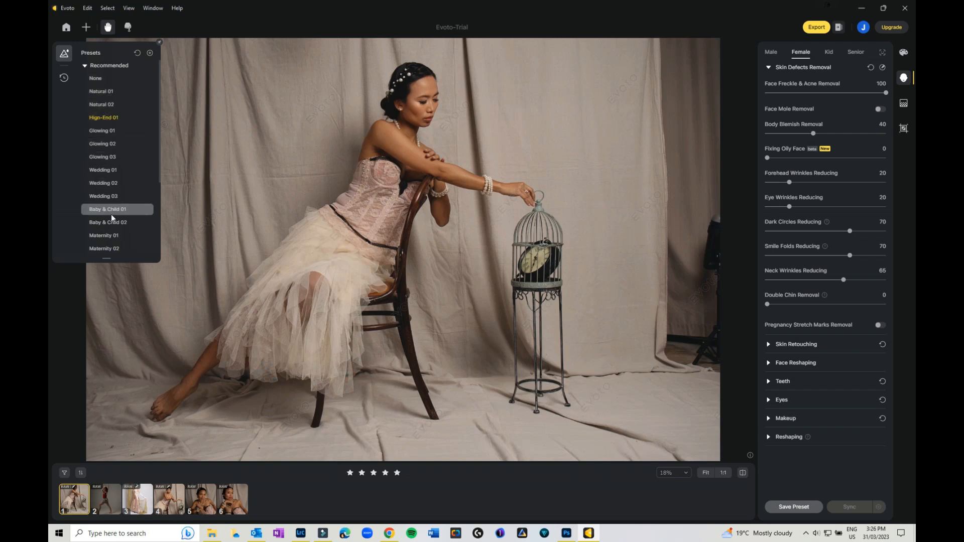
scroll(119, 222, down, 5)
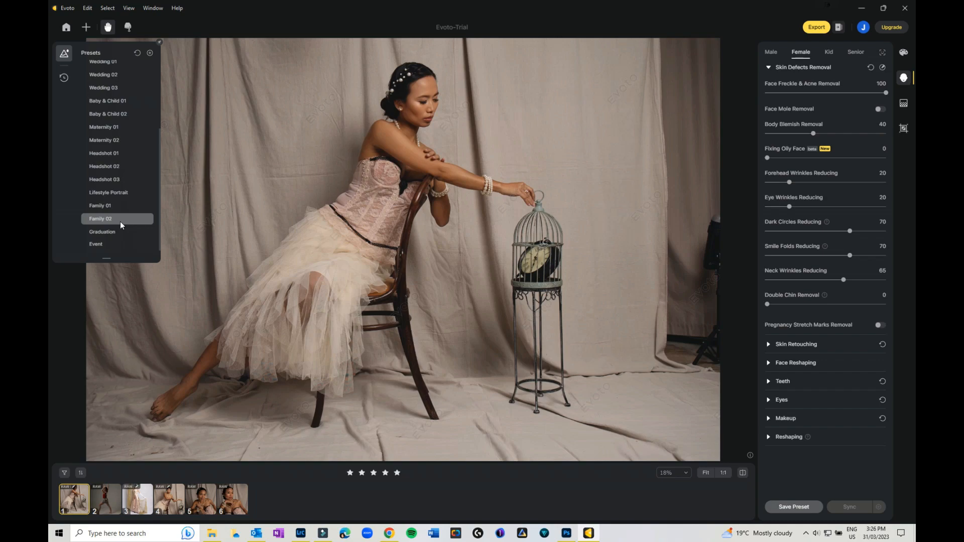
scroll(119, 222, up, 5)
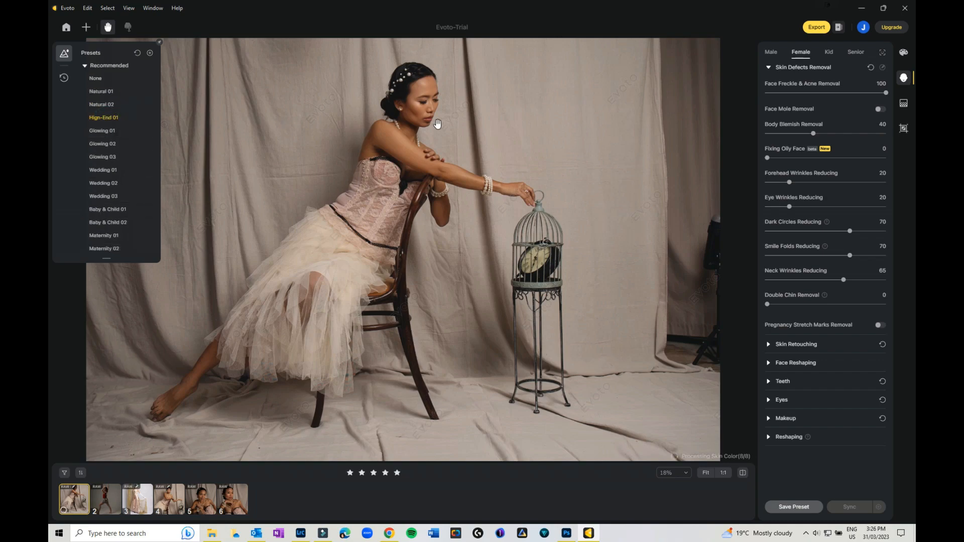
Inspect the retouched skin on the woman's face up close in the first photo
click(428, 105)
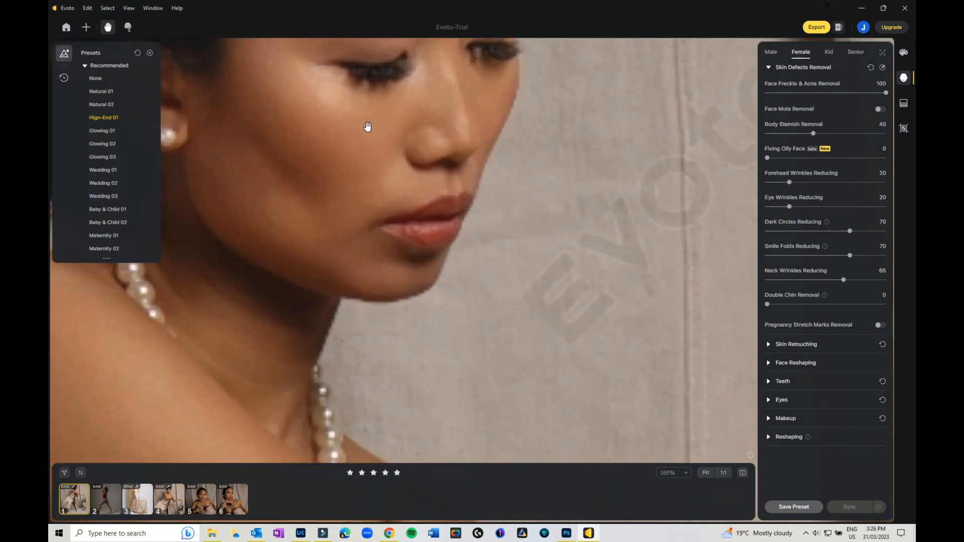
drag(366, 129, 446, 258)
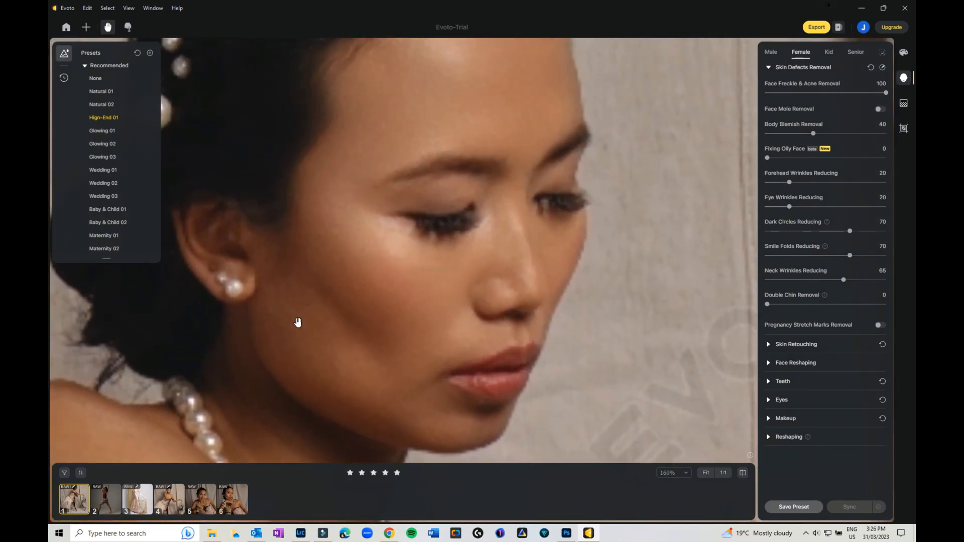
scroll(298, 322, down, 3)
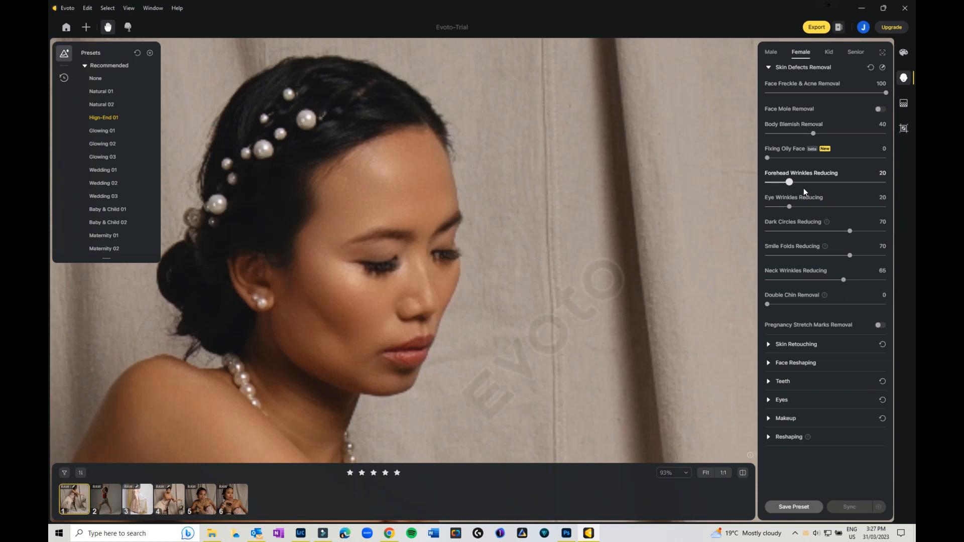
Expand the Skin Retouching settings and review the smoothing, skin tone, skin color and temperature options
click(768, 344)
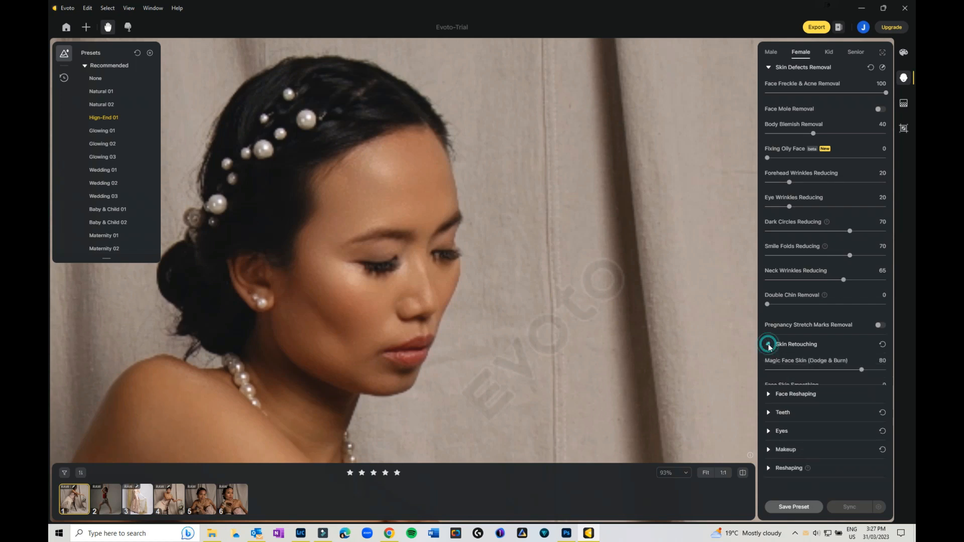
scroll(815, 364, down, 1)
scroll(814, 363, down, 1)
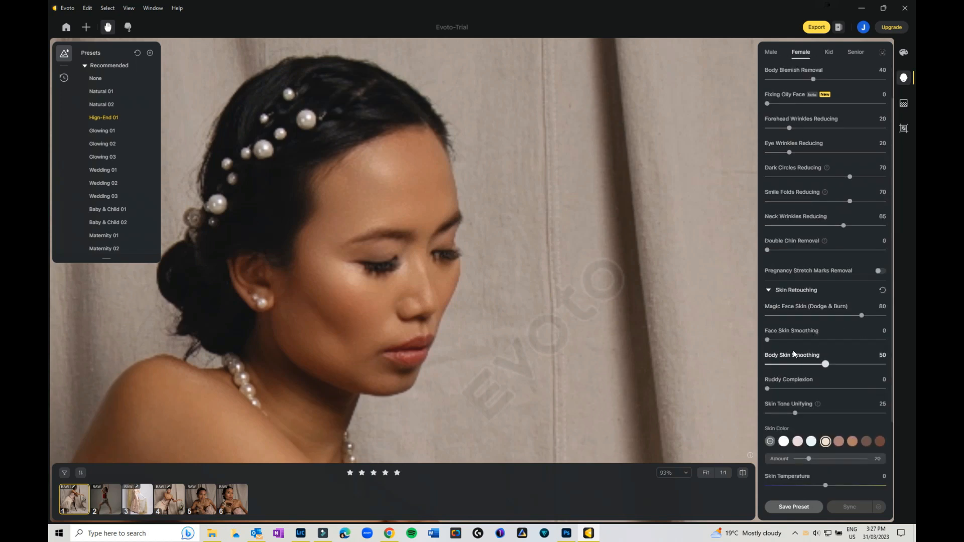
scroll(795, 354, down, 3)
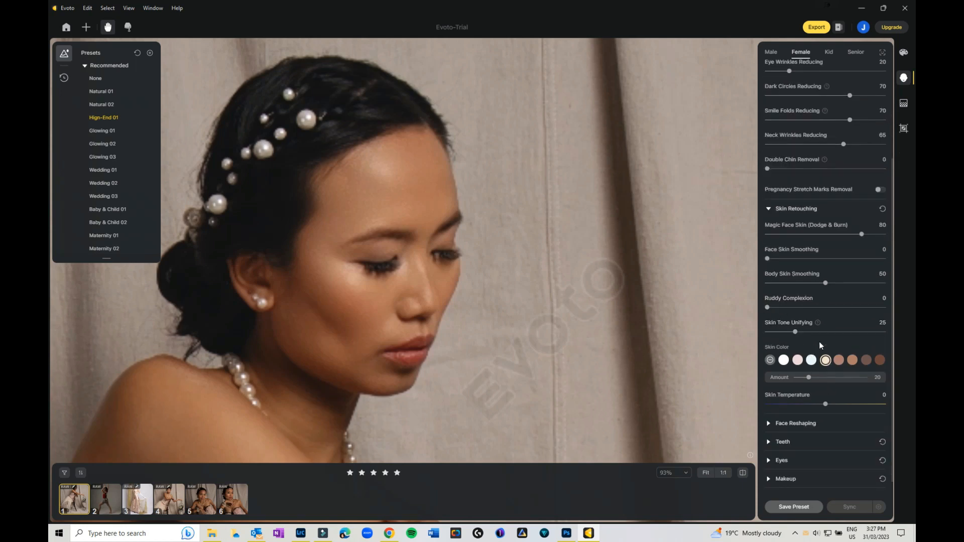
scroll(820, 344, down, 1)
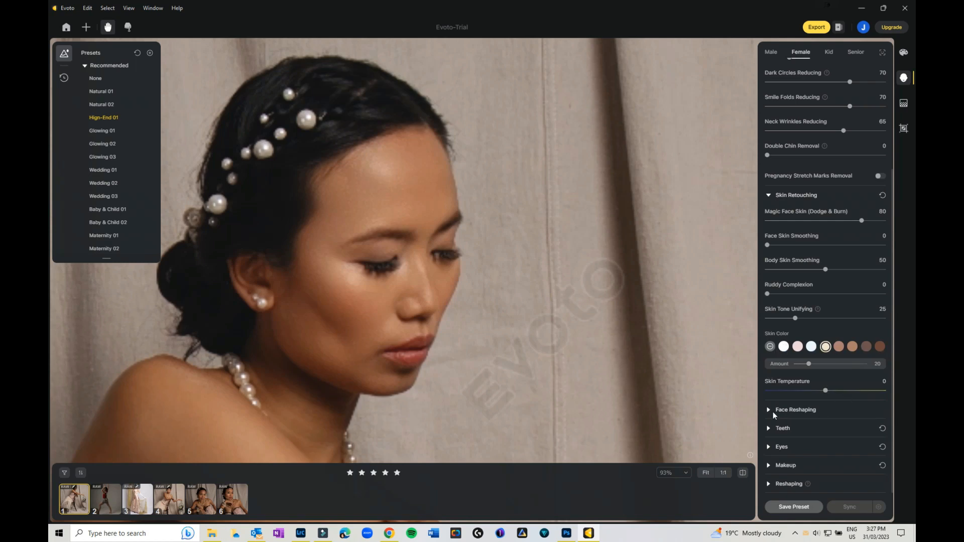
Expand the Face Reshaping settings and review the Face Shape options
click(769, 410)
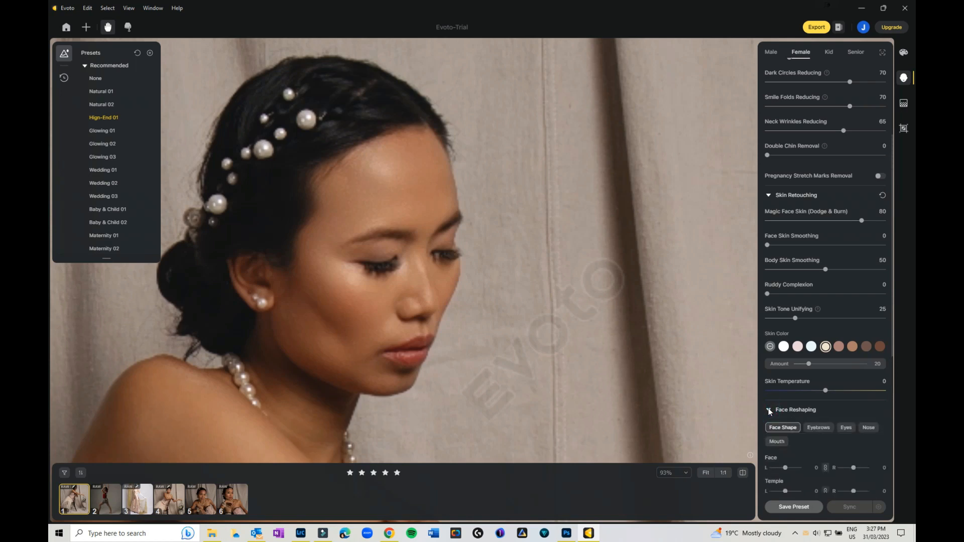
scroll(769, 411, down, 5)
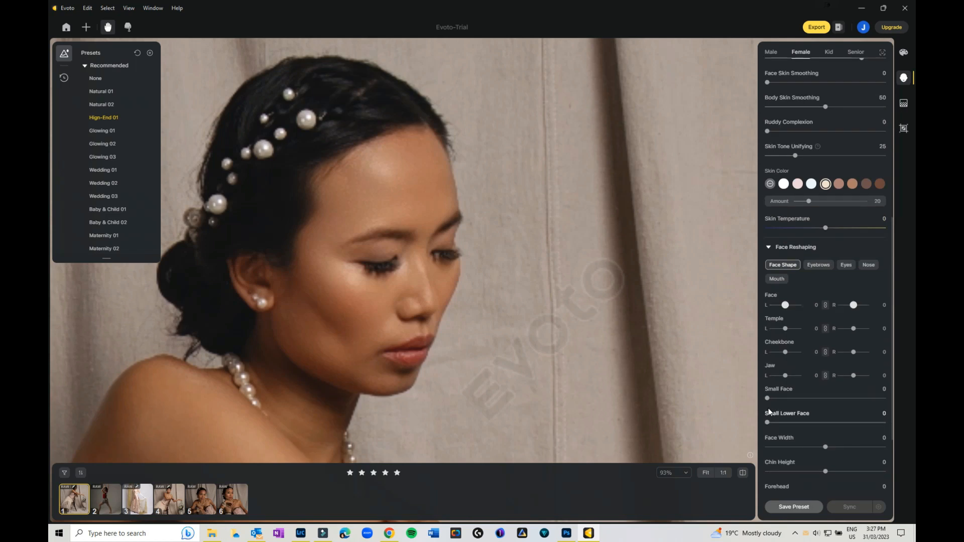
scroll(769, 411, down, 2)
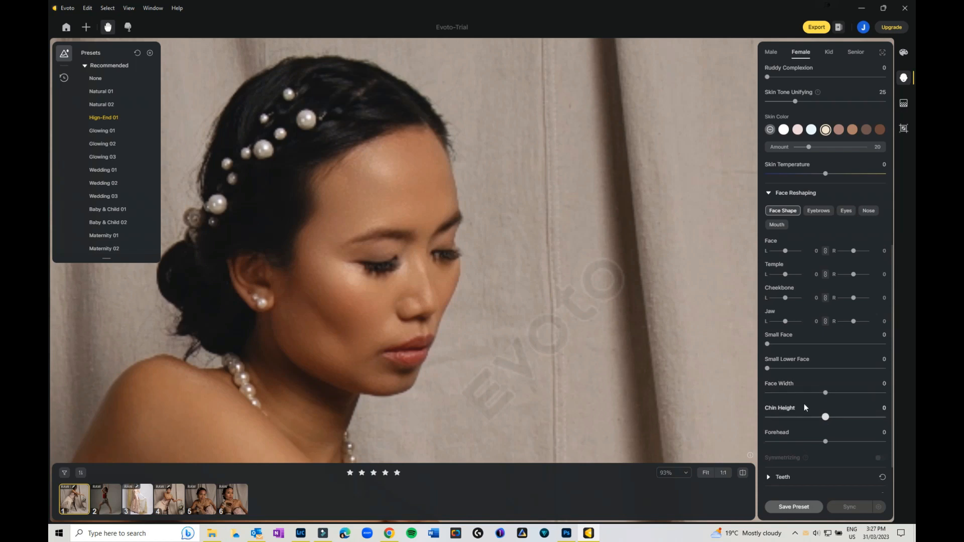
scroll(803, 404, down, 2)
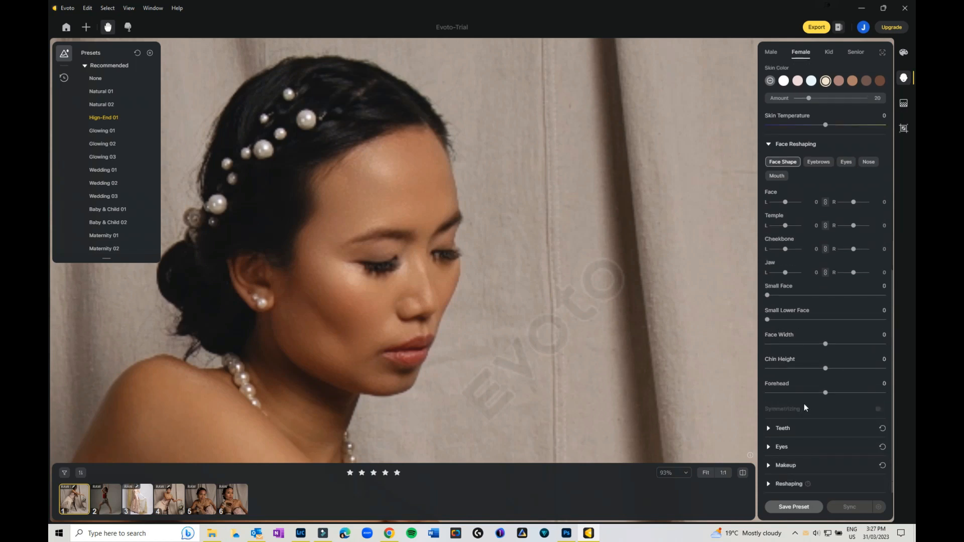
scroll(804, 404, up, 15)
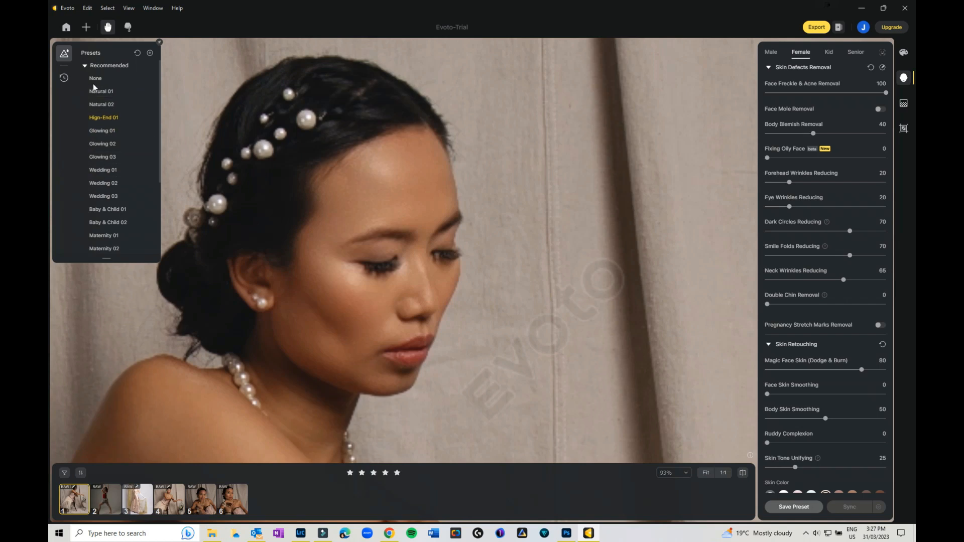
Show the color adjustments for the first photo and review the filters, white balance and tone settings
click(904, 55)
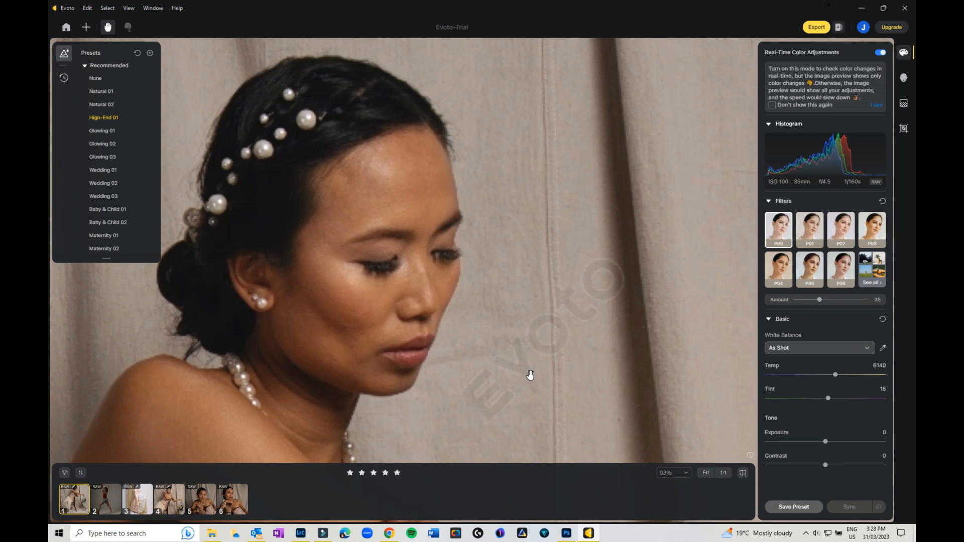
click(903, 79)
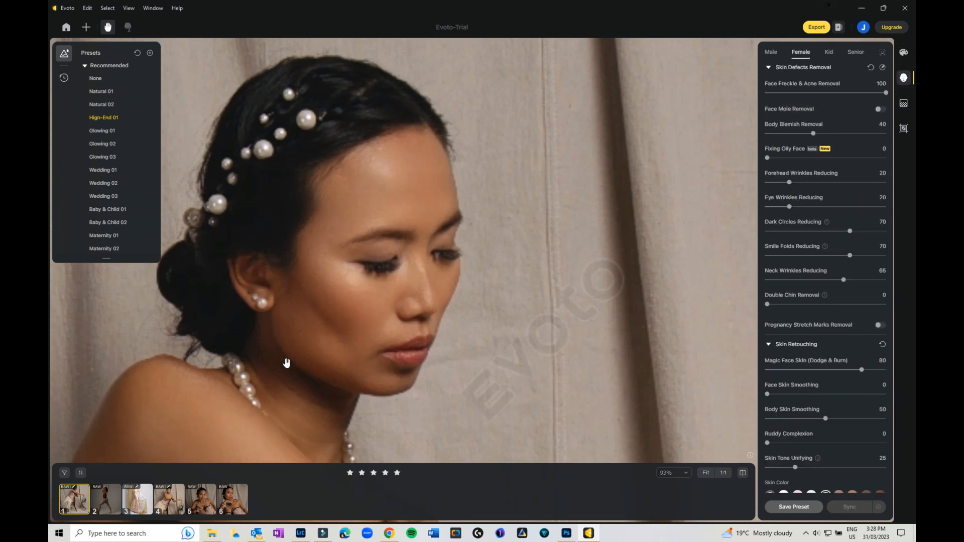
click(903, 53)
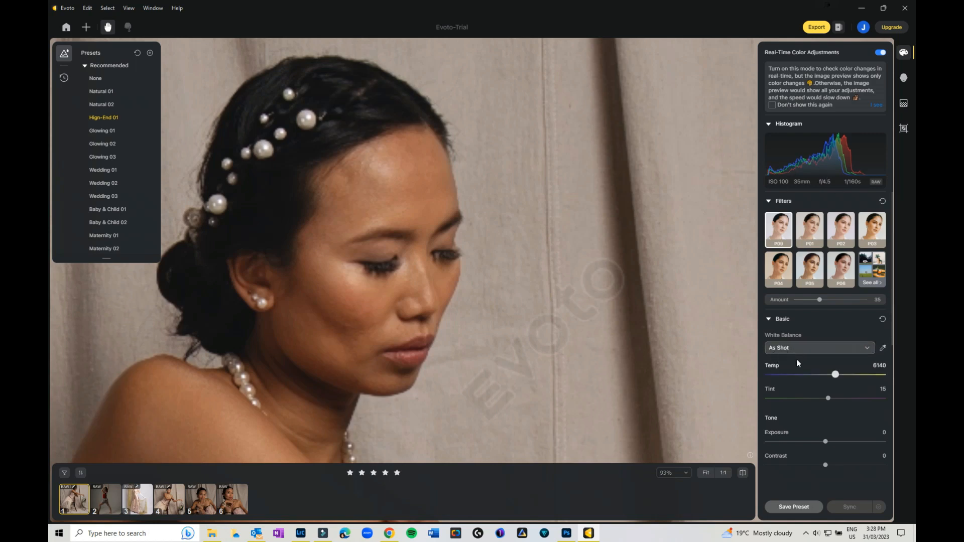
scroll(806, 444, down, 3)
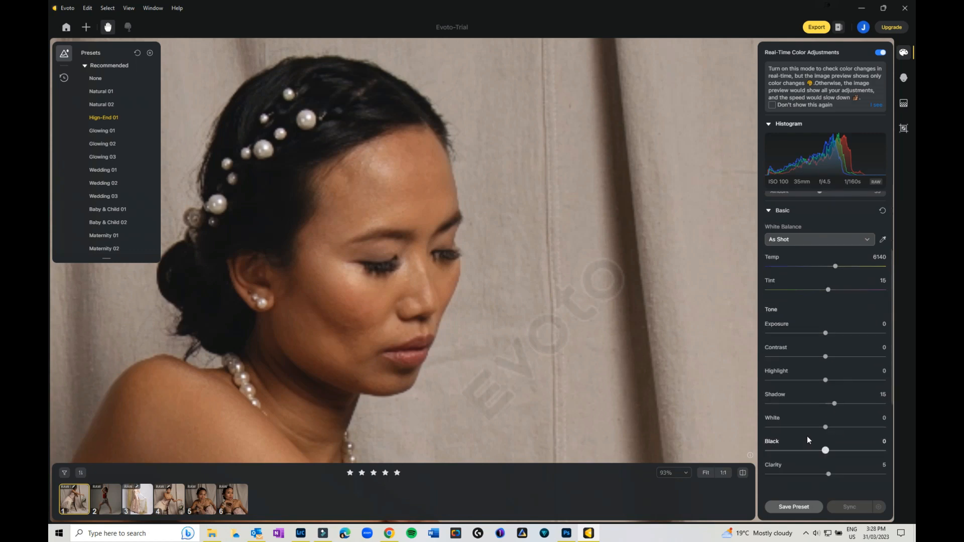
scroll(807, 437, down, 4)
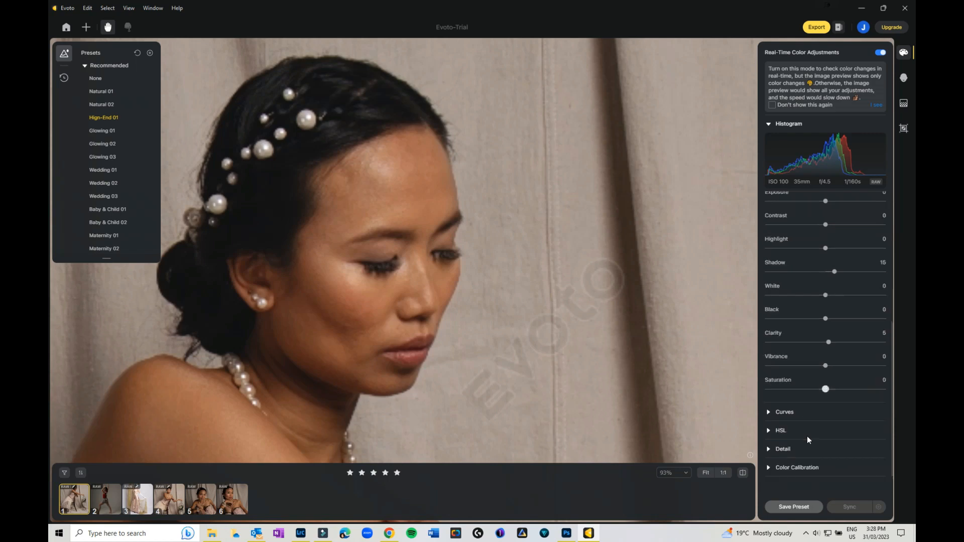
Expand the Curves settings and review the tone curve with its highlights, lights, darks and shadows controls
click(768, 412)
scroll(829, 411, down, 6)
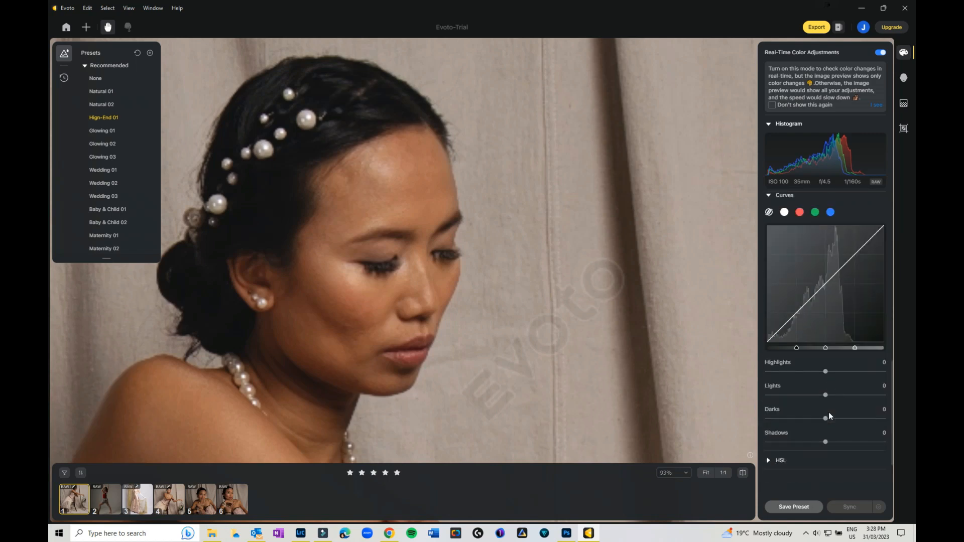
scroll(828, 412, down, 1)
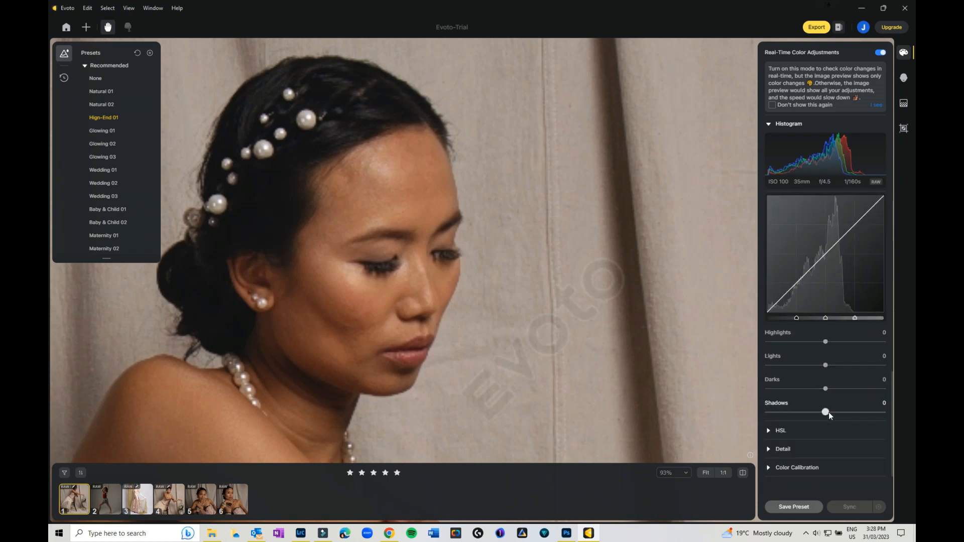
Expand the HSL settings and review the hue controls for each color
click(770, 430)
scroll(838, 427, down, 3)
scroll(839, 426, down, 3)
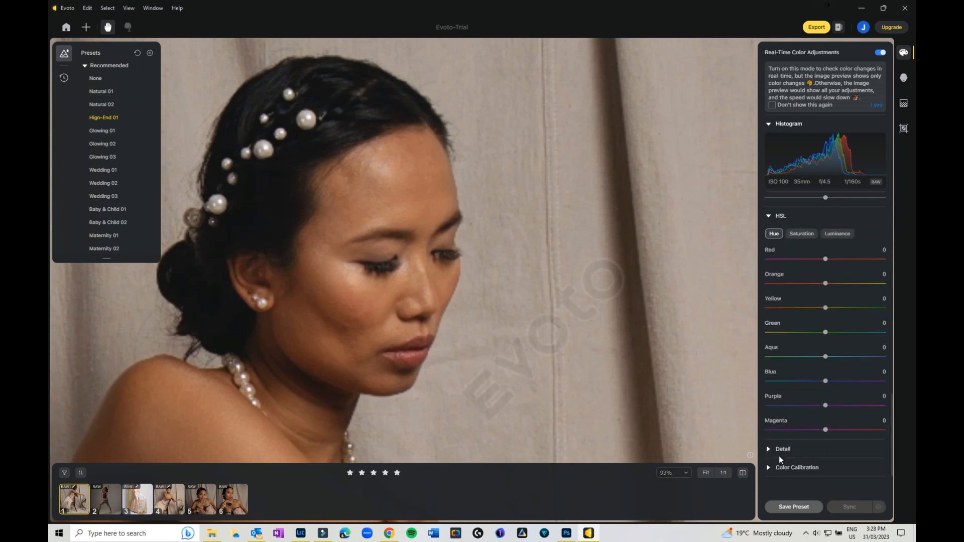
Expand the Detail and Color Calibration settings and review the sharpening, noise reduction and primary color controls
click(767, 450)
scroll(827, 420, down, 6)
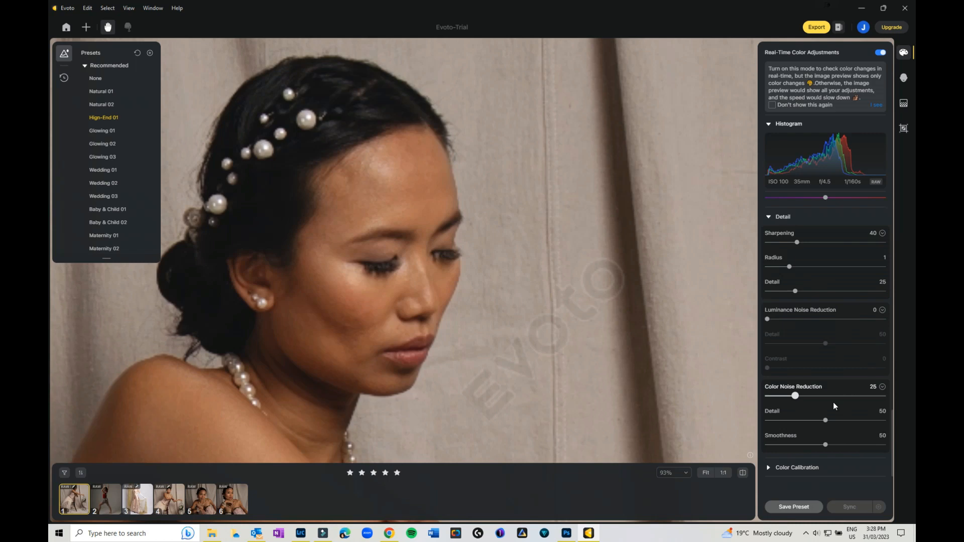
click(767, 468)
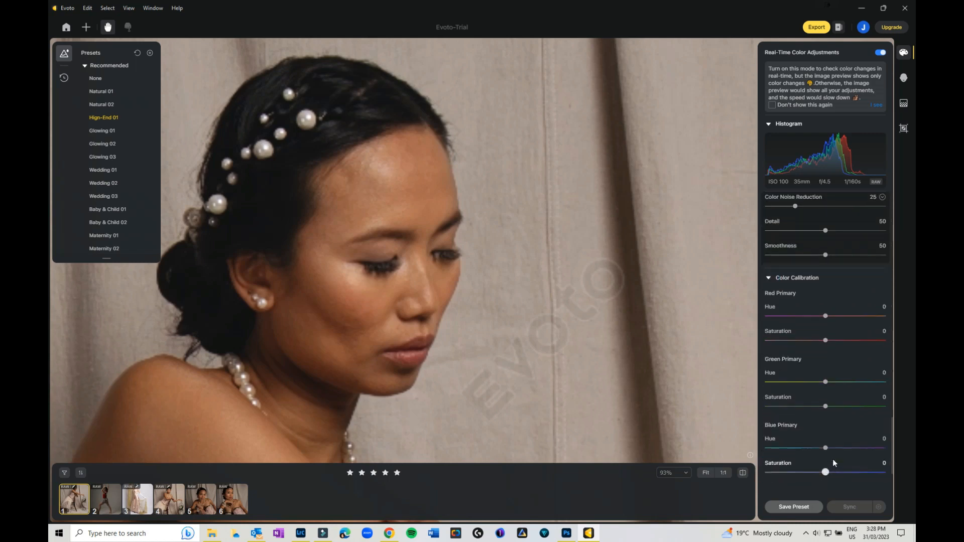
scroll(833, 459, up, 8)
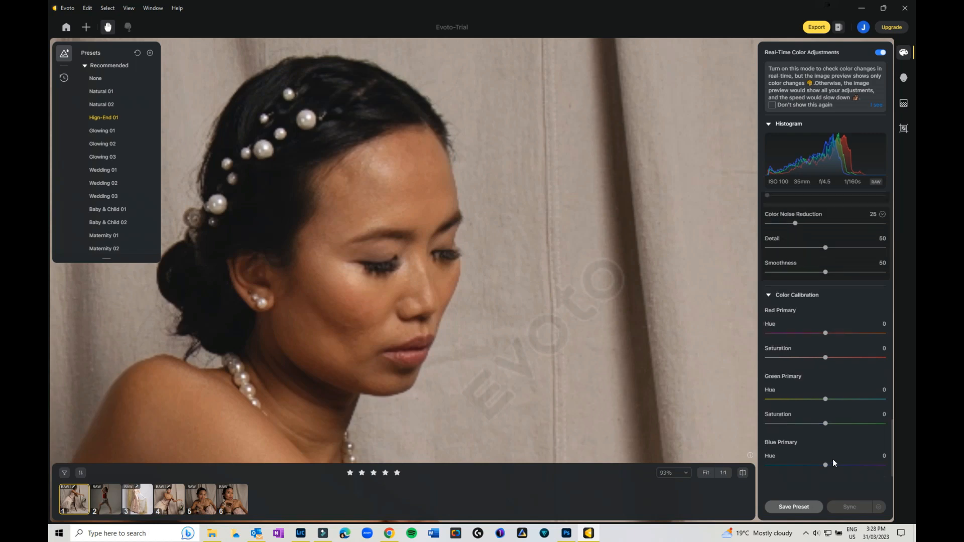
scroll(831, 453, up, 3)
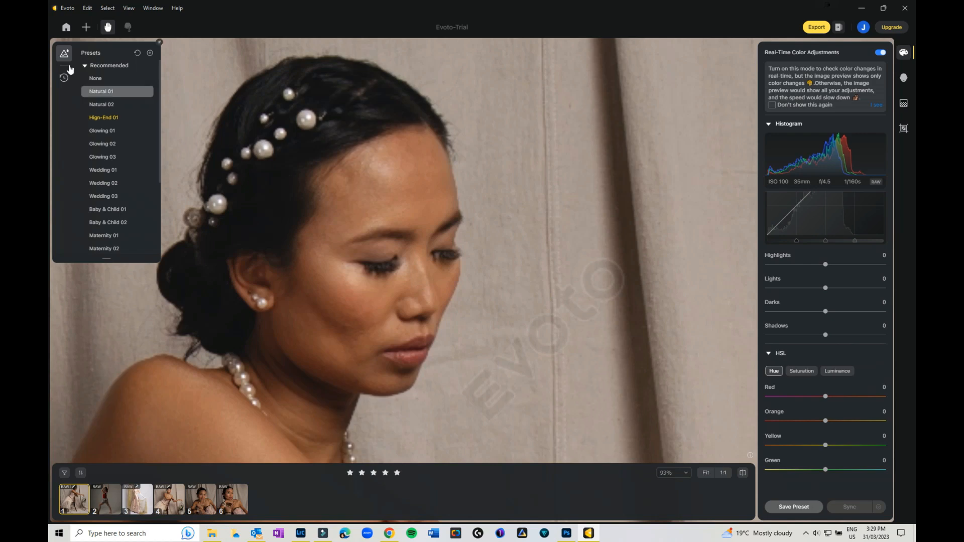
Show the portrait retouching settings for the first photo and examine the retouched face
click(904, 79)
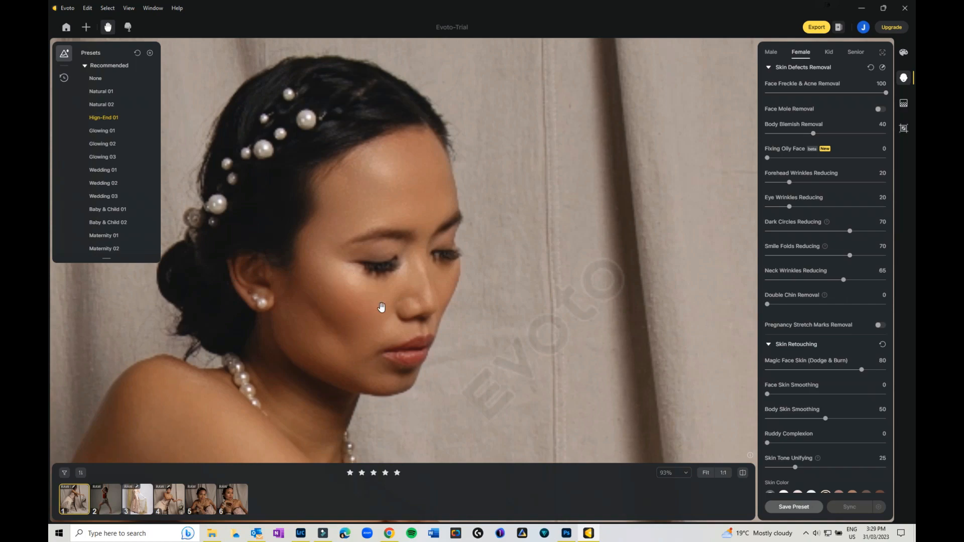
scroll(471, 283, down, 3)
scroll(471, 284, up, 2)
scroll(471, 284, down, 3)
scroll(470, 283, up, 5)
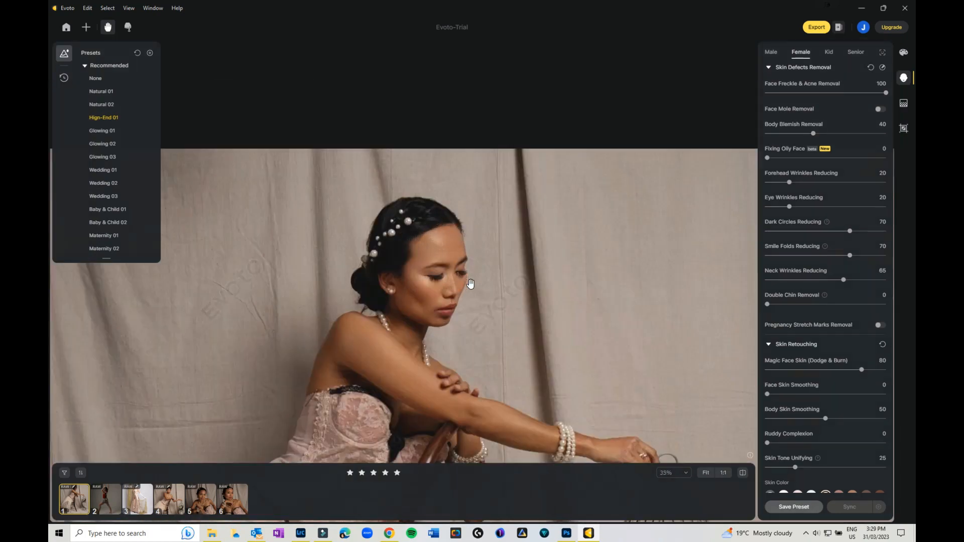
Examine the retouched skin on the first photo's face and arms, and compare it with the original image
scroll(470, 282, down, 3)
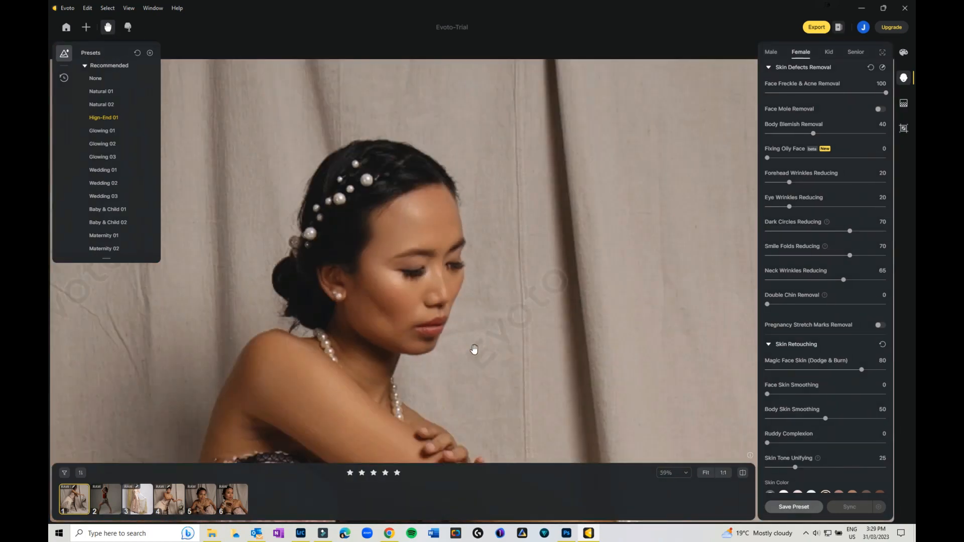
click(474, 354)
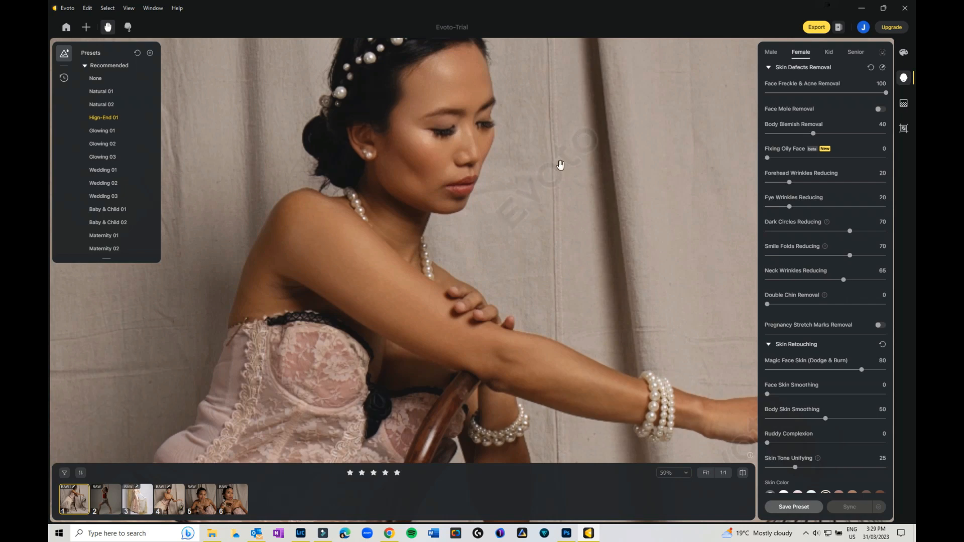
drag(564, 189, 543, 272)
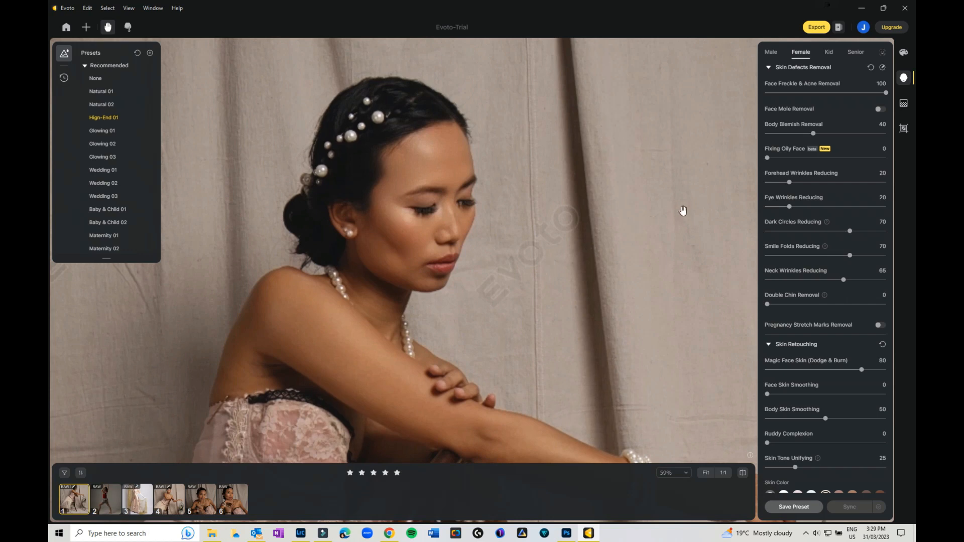
click(743, 473)
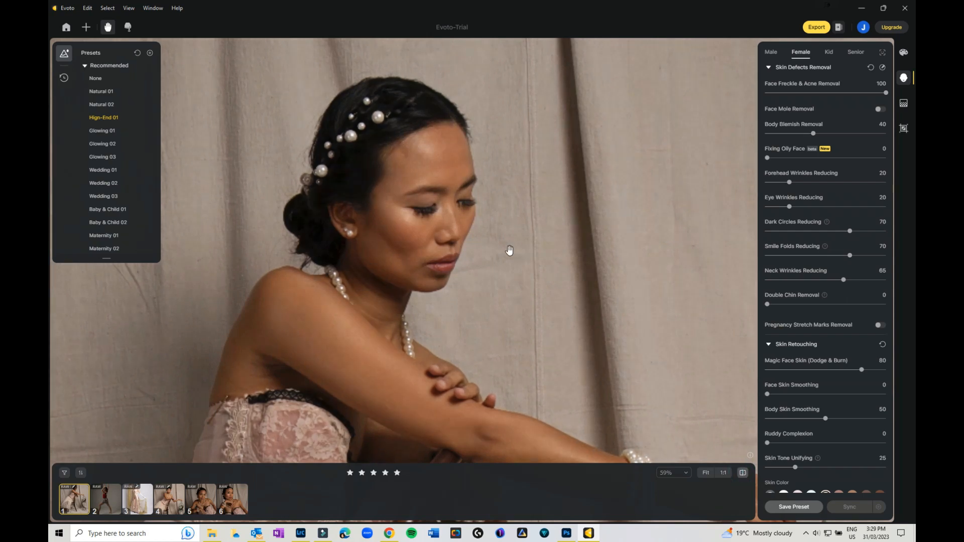
click(743, 474)
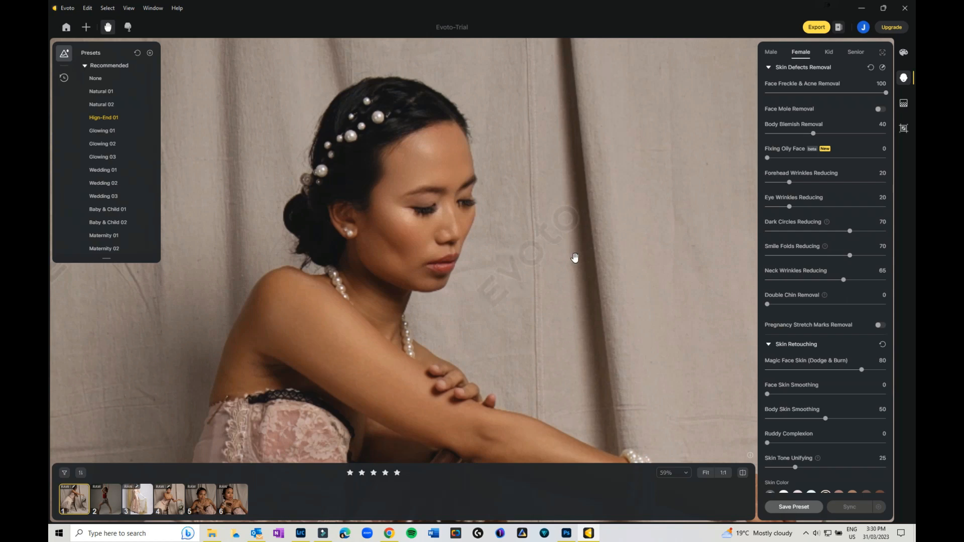
Show the background adjustments for the third photo and revert it to the original JP109579.ARW state in its history
click(904, 103)
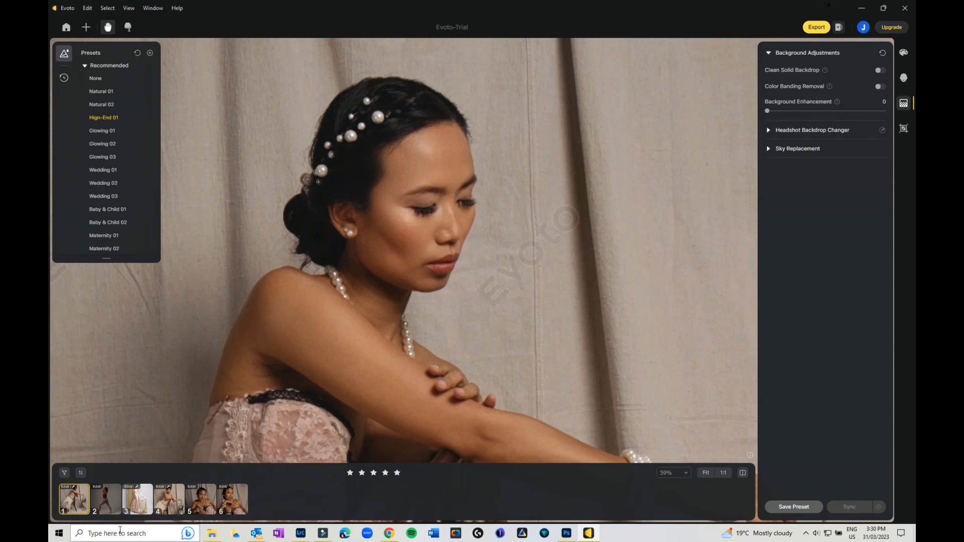
click(141, 504)
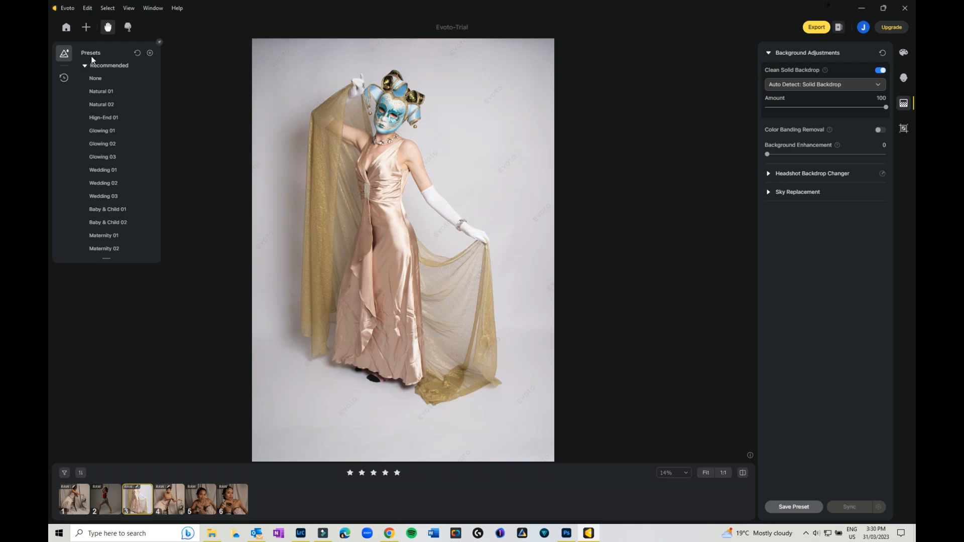
click(65, 77)
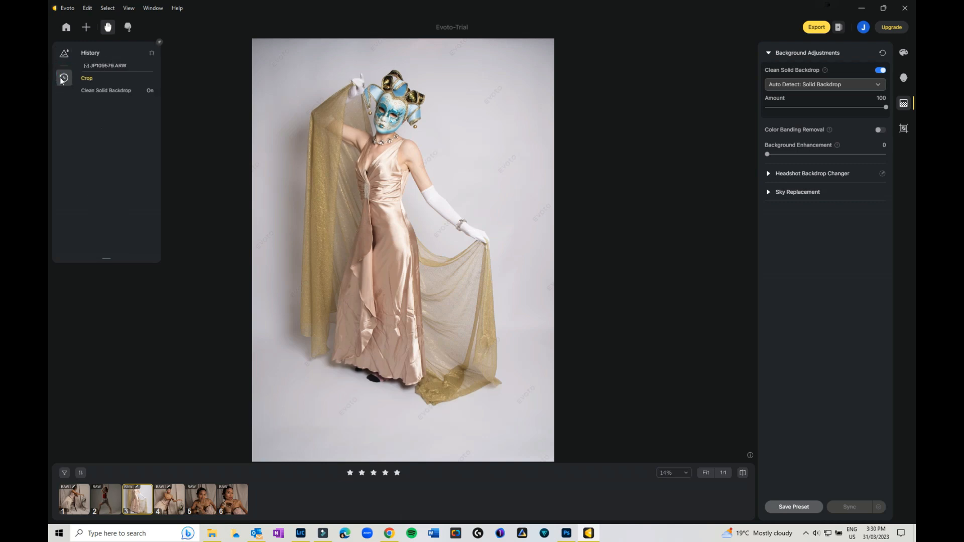
click(107, 66)
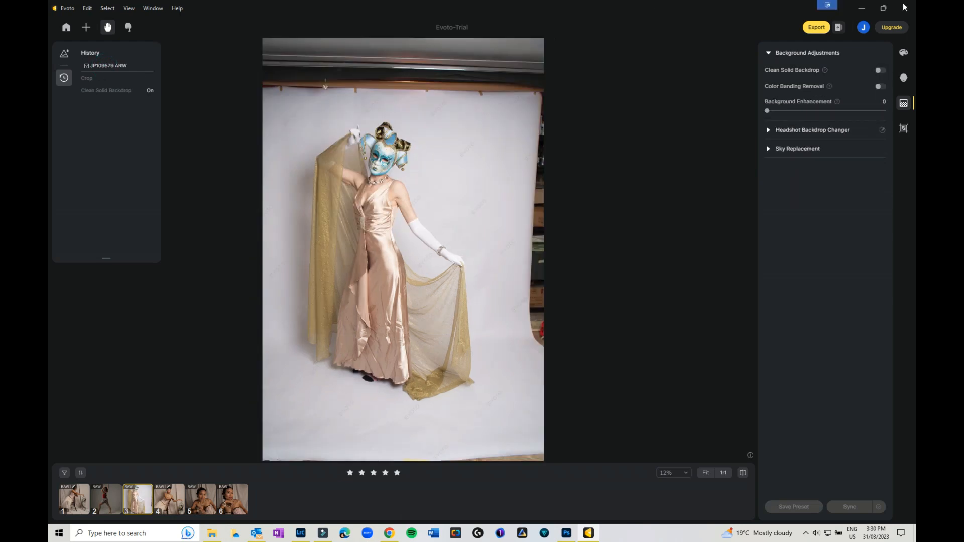
click(112, 79)
Apply the Hign-End 01 preset to the third photo and enable Clean Solid Backdrop
click(64, 54)
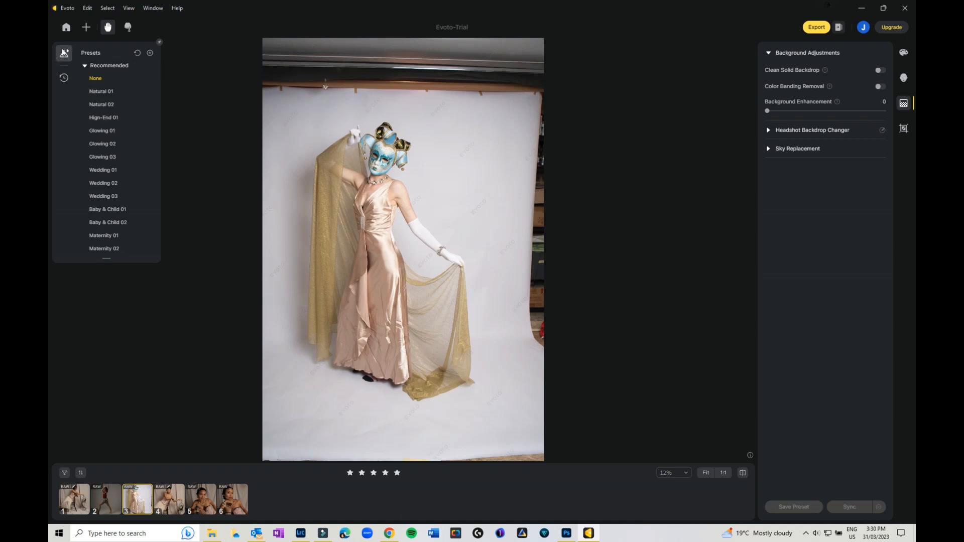
click(111, 118)
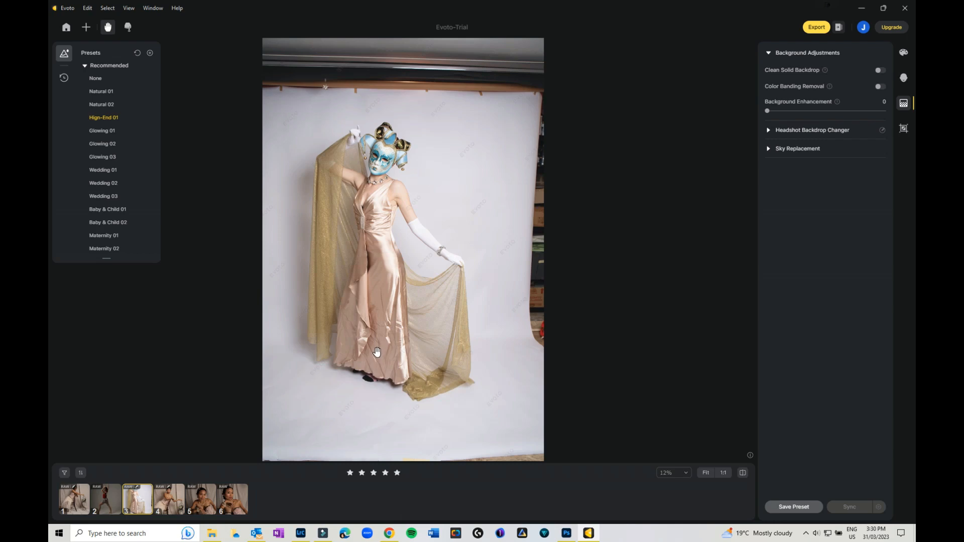
click(880, 71)
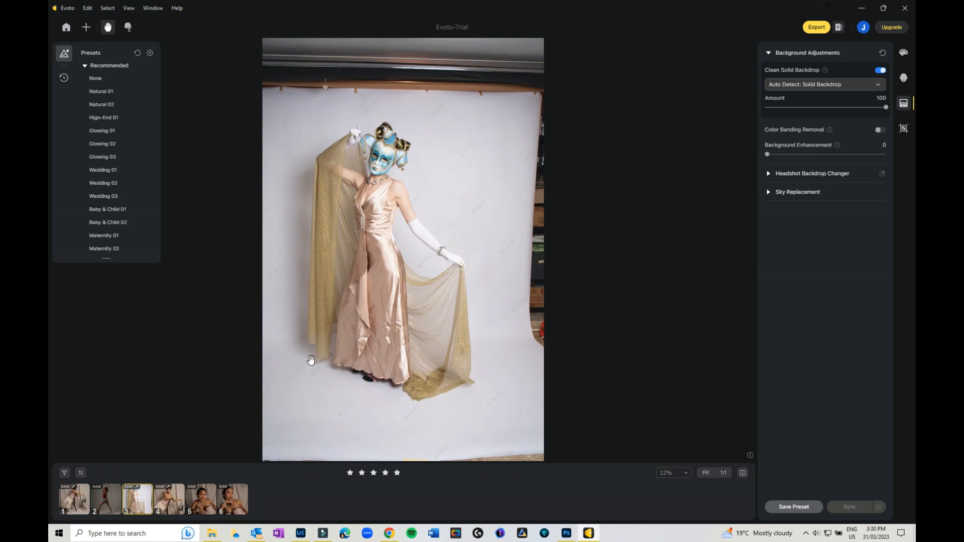
Examine the cleaned backdrop up close around the dress hem, the gold fabric and the floor
scroll(311, 362, down, 3)
scroll(311, 359, up, 4)
scroll(311, 357, up, 4)
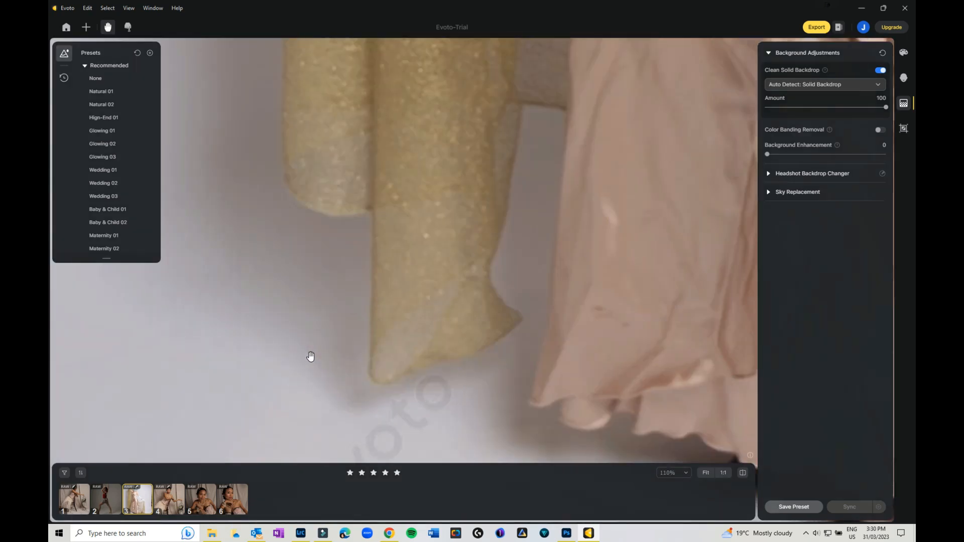
scroll(310, 357, down, 4)
drag(424, 417, 437, 262)
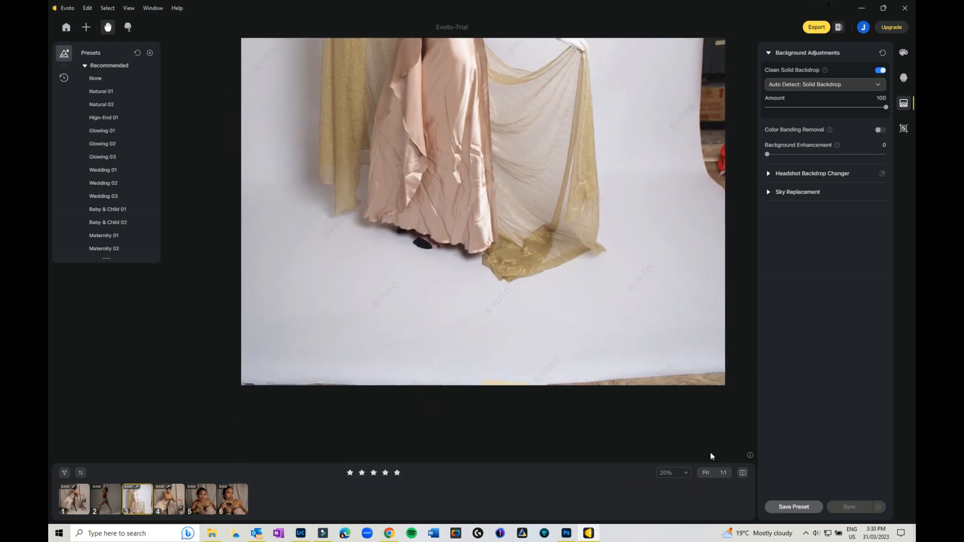
scroll(411, 293, down, 1)
scroll(411, 292, up, 2)
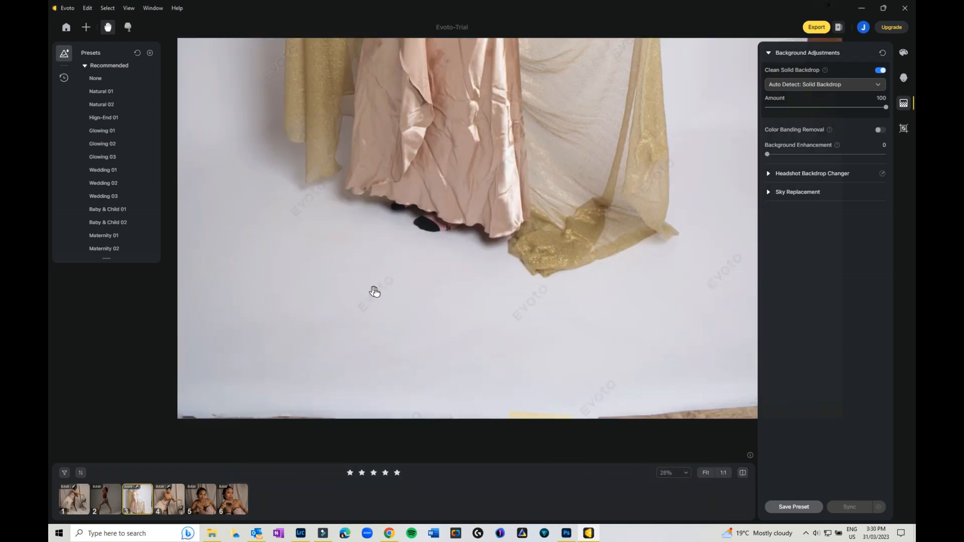
drag(374, 291, 439, 327)
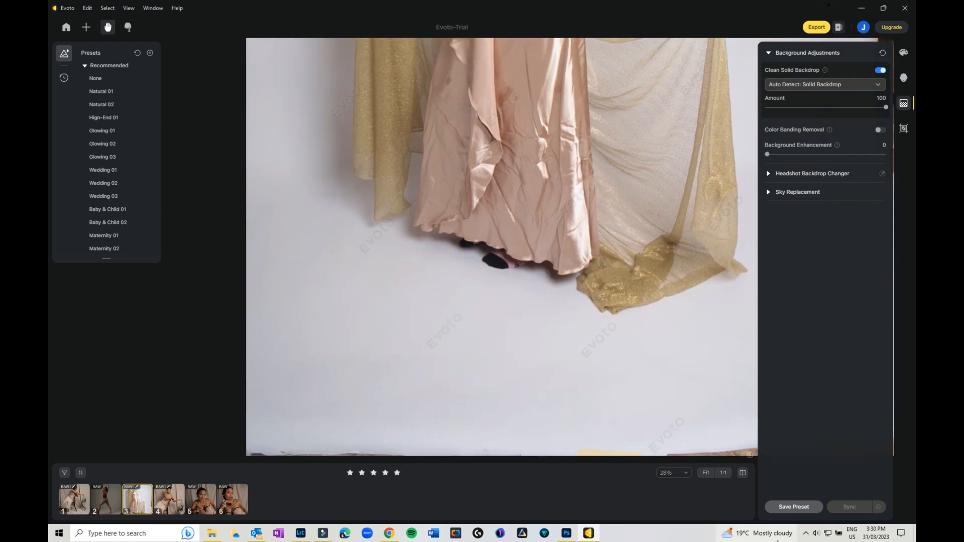
Compare the cleaned backdrop with the original image and show the whole third photo again
click(743, 473)
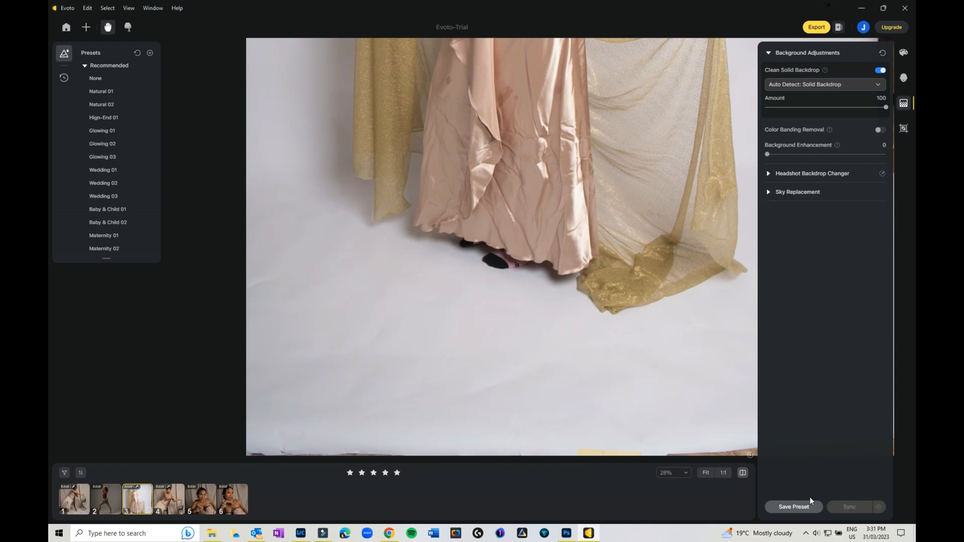
click(740, 475)
click(706, 474)
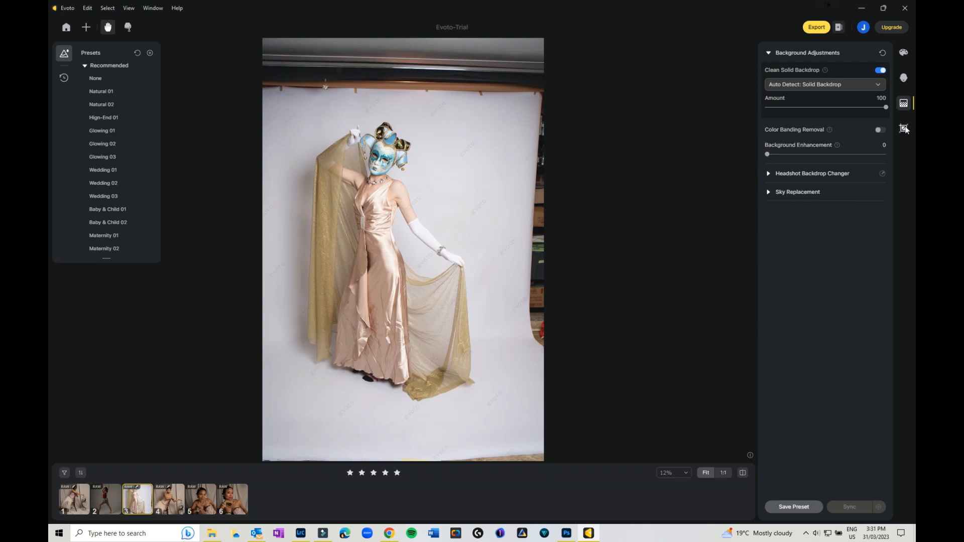
Expand the Headshot Backdrop Changer and try the Transparent and Red01 backdrops, ending with Blue05 on the third photo
click(768, 174)
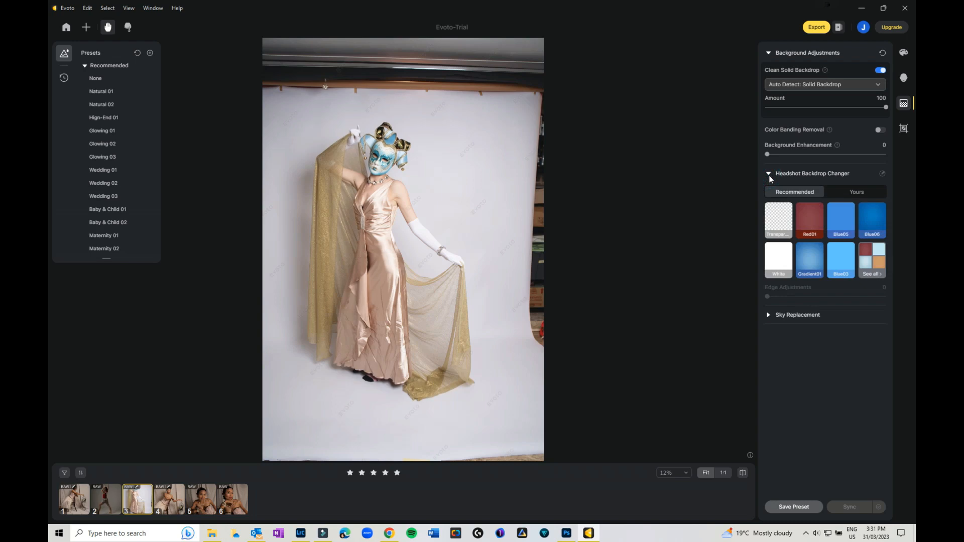
click(773, 223)
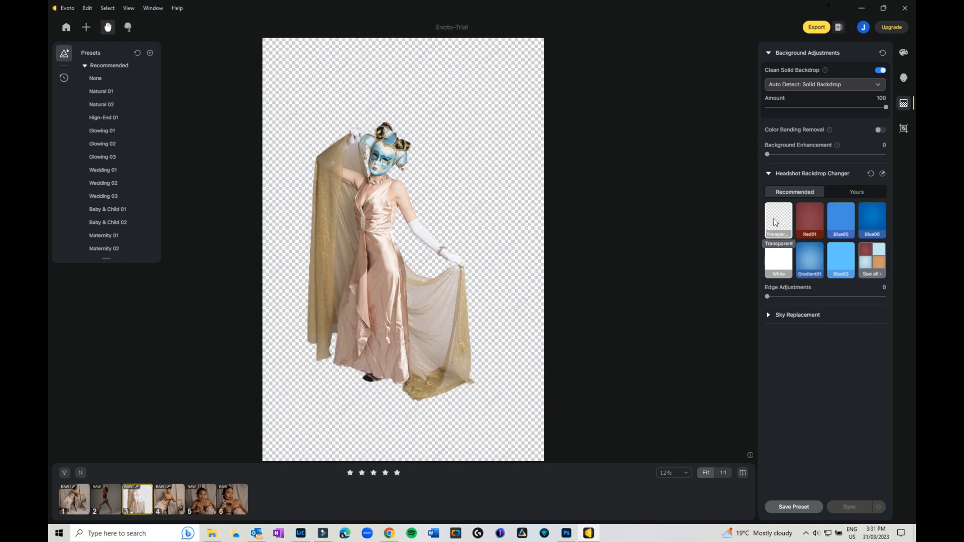
click(815, 221)
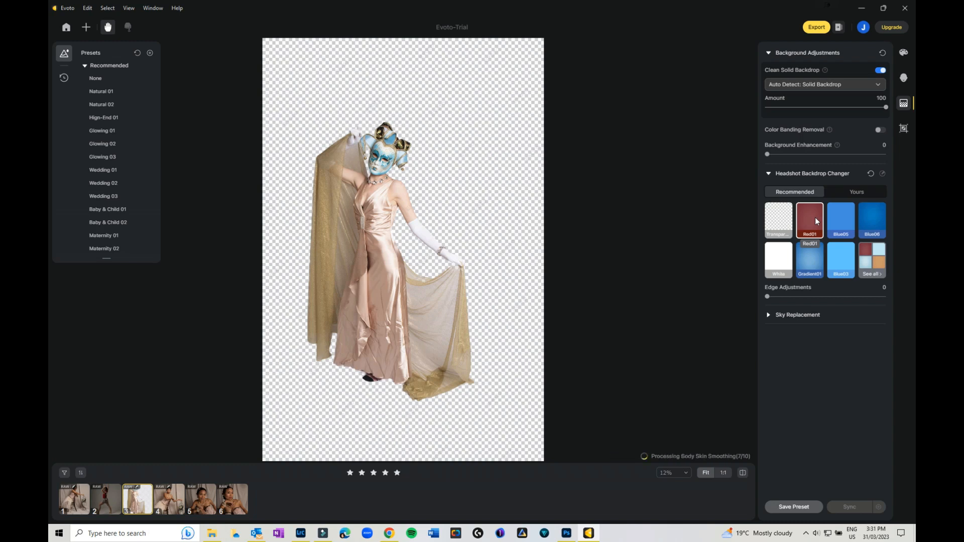
click(845, 218)
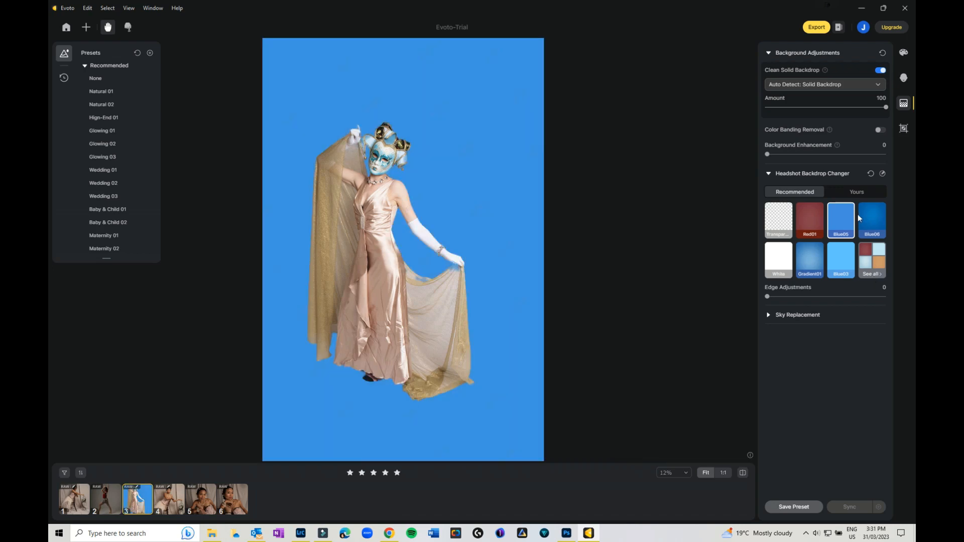
Review the option for custom backdrop images and expand the Sky Replacement settings to review their controls
click(853, 193)
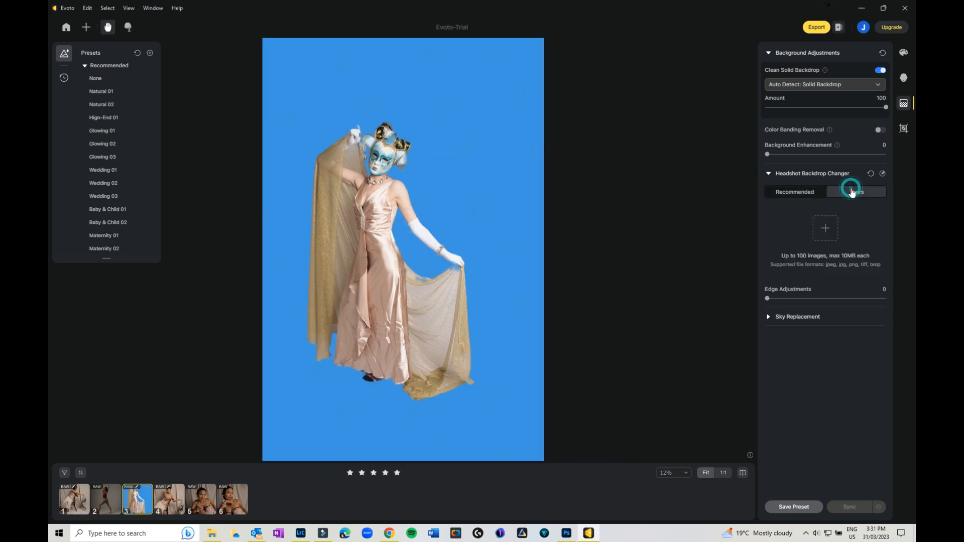
click(807, 194)
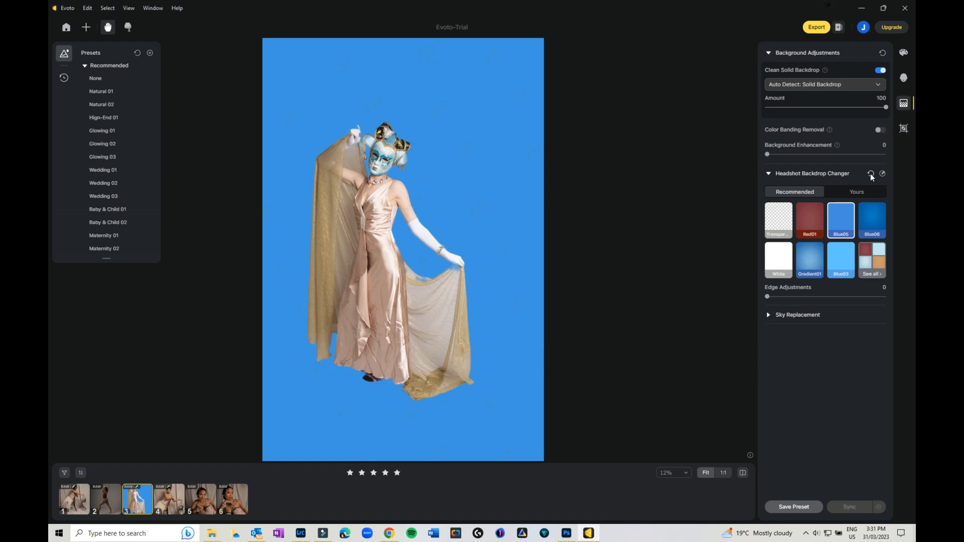
click(767, 315)
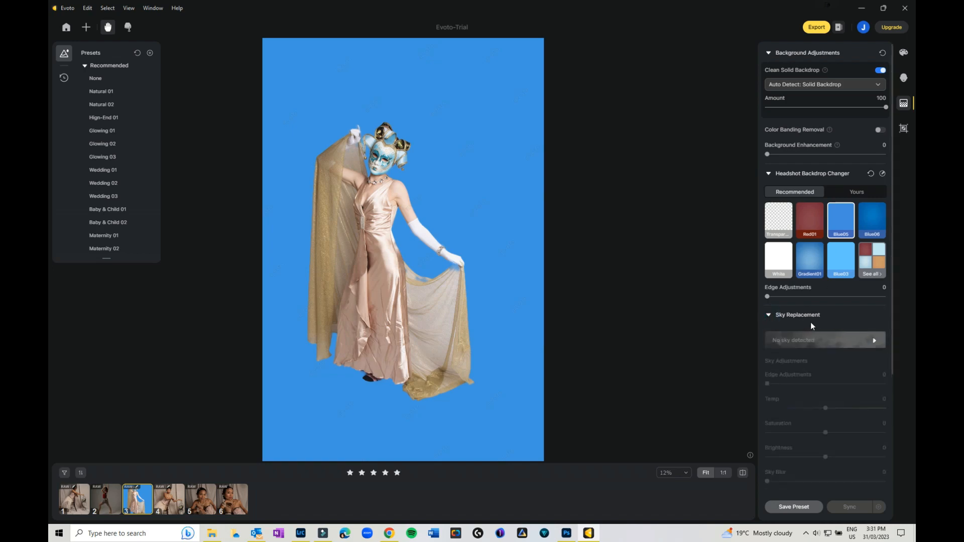
scroll(811, 324, down, 3)
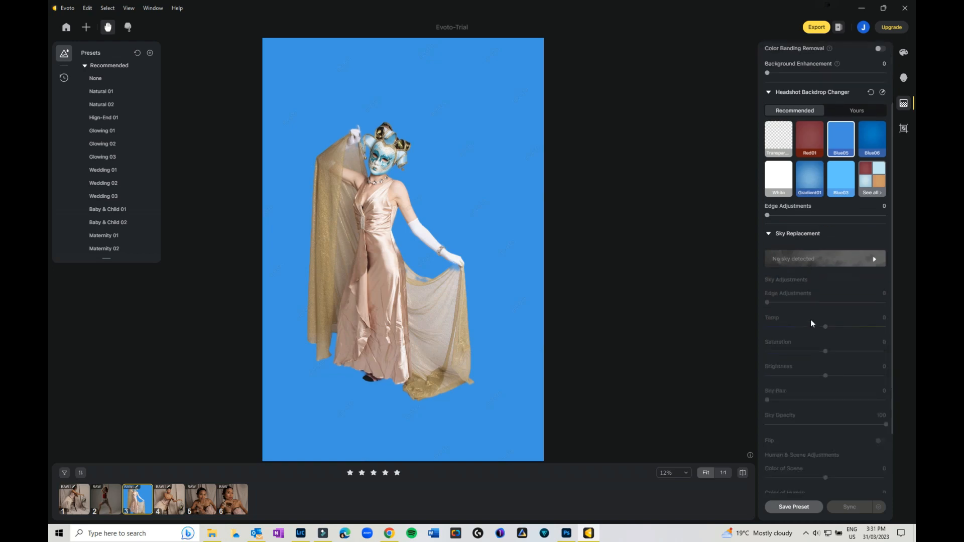
scroll(810, 320, down, 2)
scroll(810, 319, up, 5)
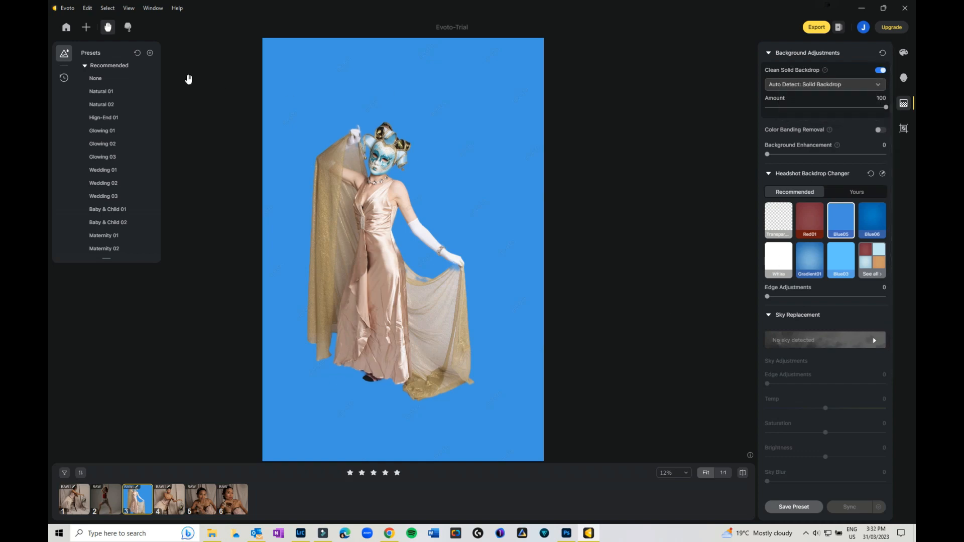
Restore the third photo to its Clean Solid Backdrop history state and crop it to 5:7 around the model, excluding the studio edges
click(64, 78)
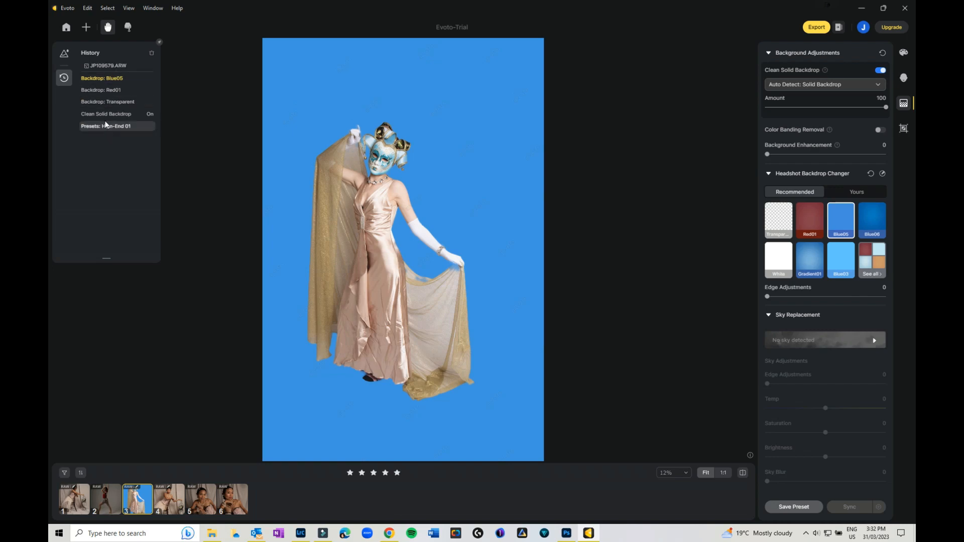
click(105, 115)
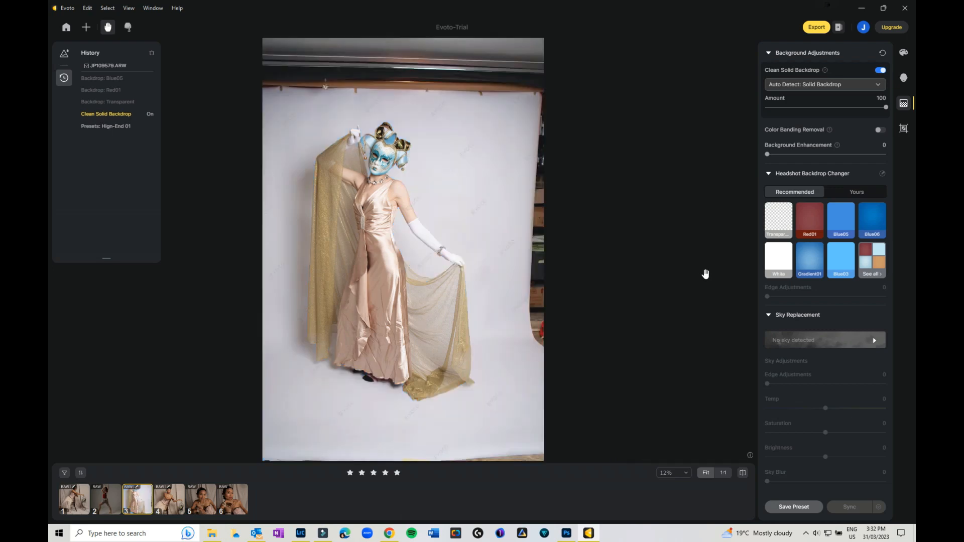
click(903, 129)
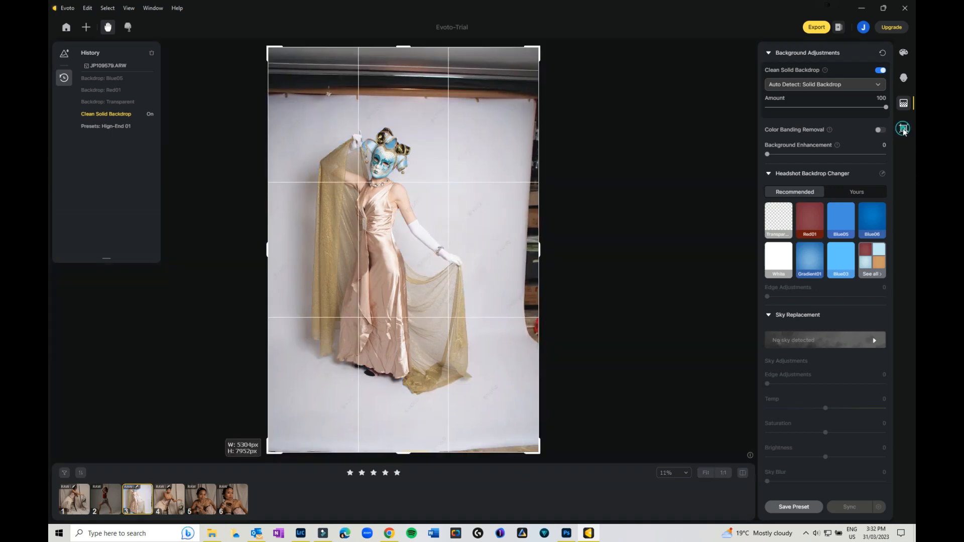
click(797, 76)
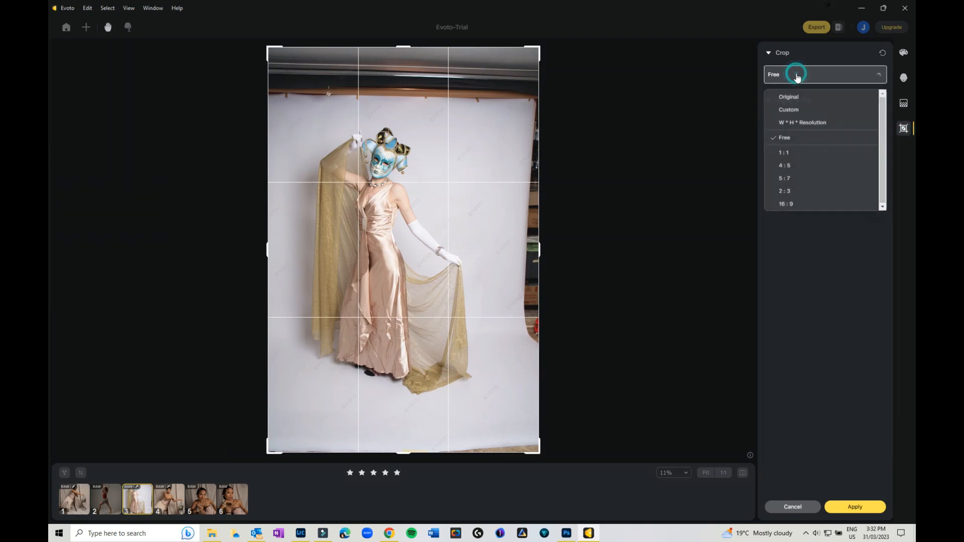
click(789, 180)
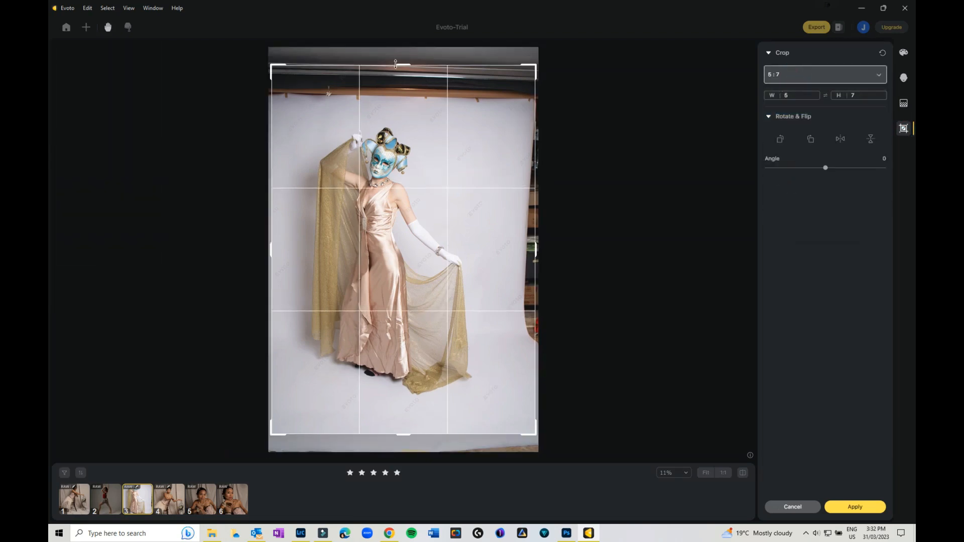
drag(396, 64, 403, 105)
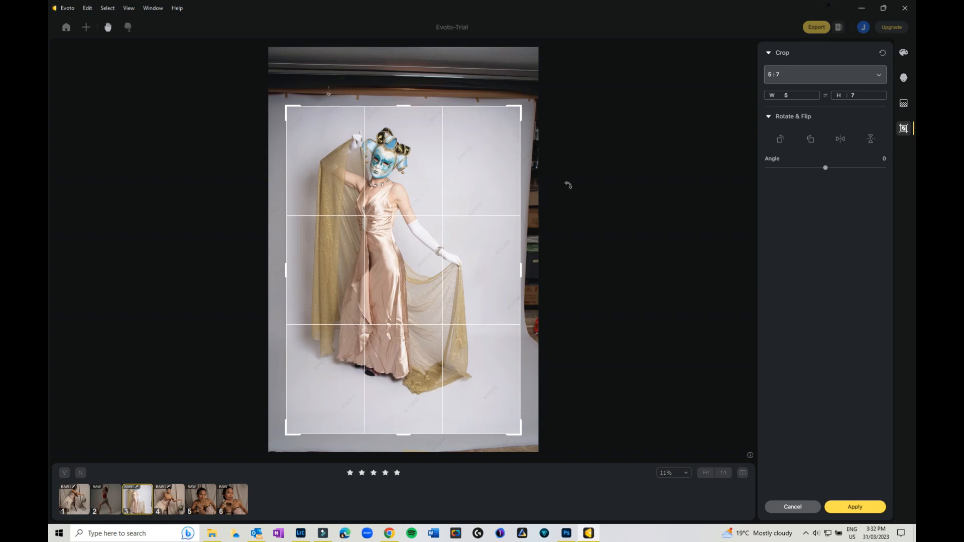
drag(487, 272, 473, 270)
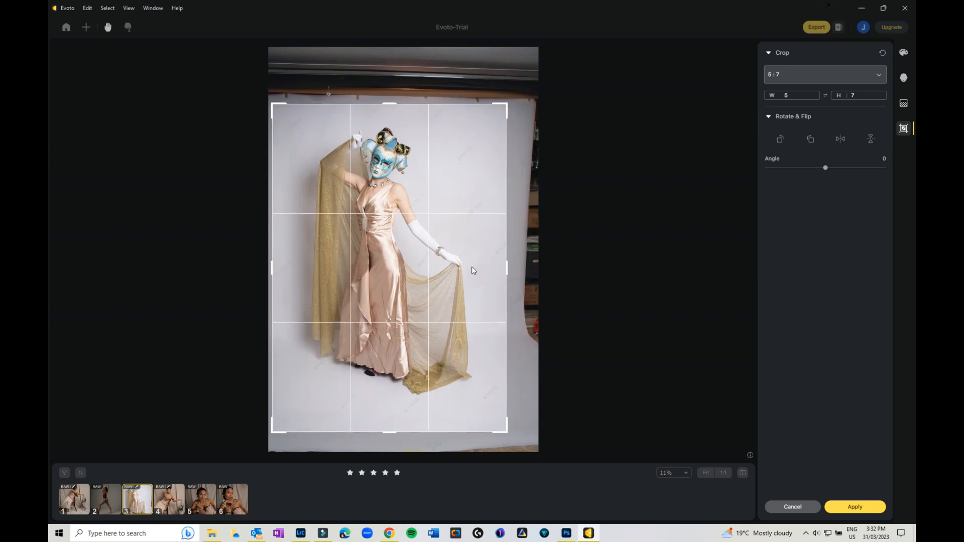
click(879, 509)
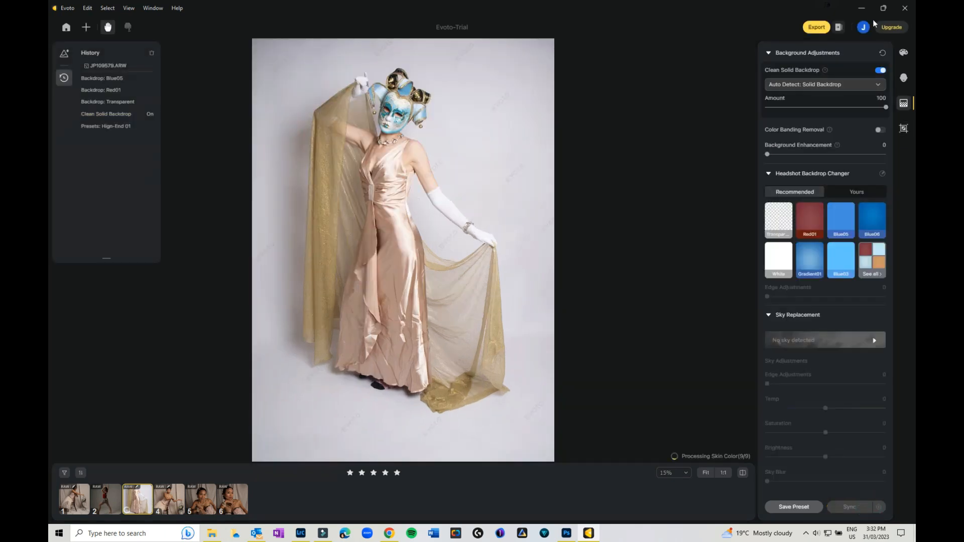
Review the Quick Export options for the cropped photo and browse the export destination without choosing another folder
click(815, 28)
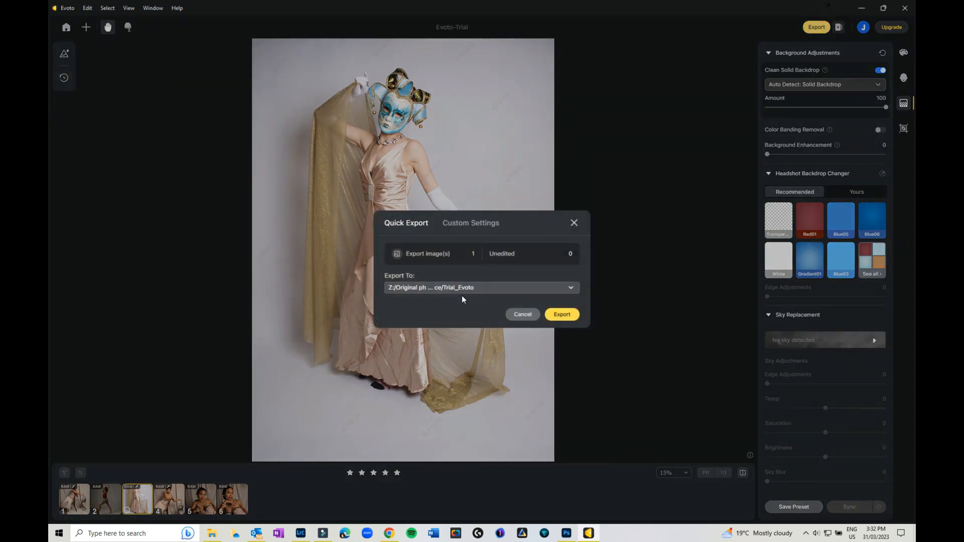
click(572, 287)
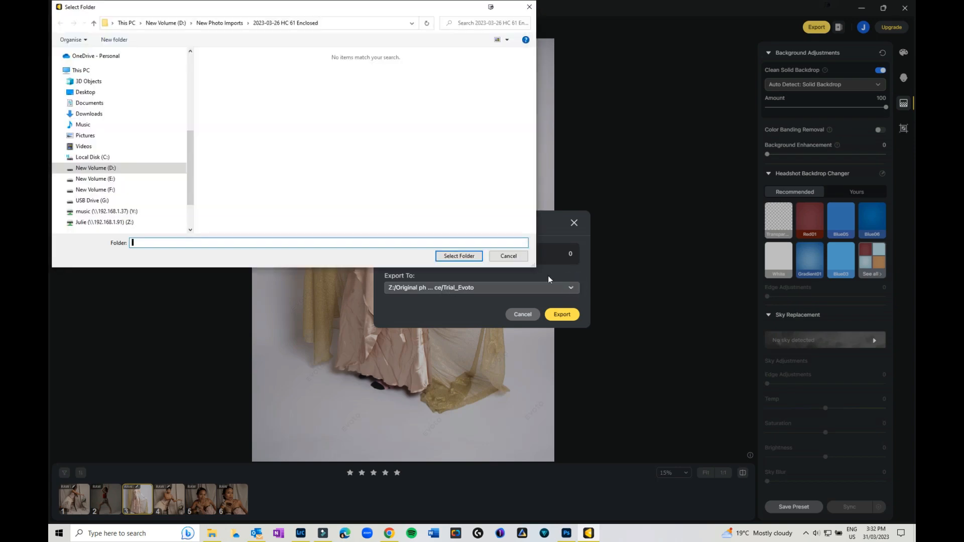
click(506, 256)
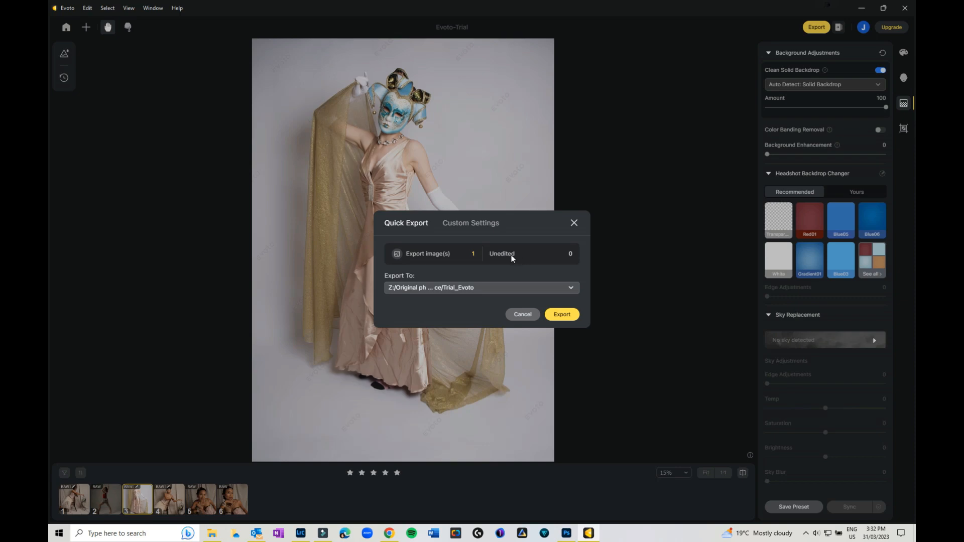
Review the custom export settings for location, format, quality and color space, try enabling the watermark, and cancel the export
click(470, 223)
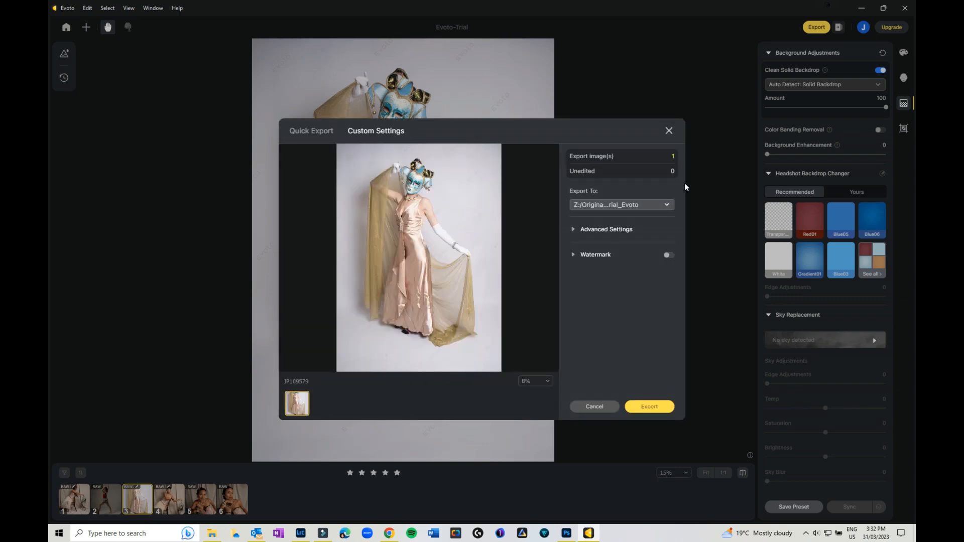
click(581, 231)
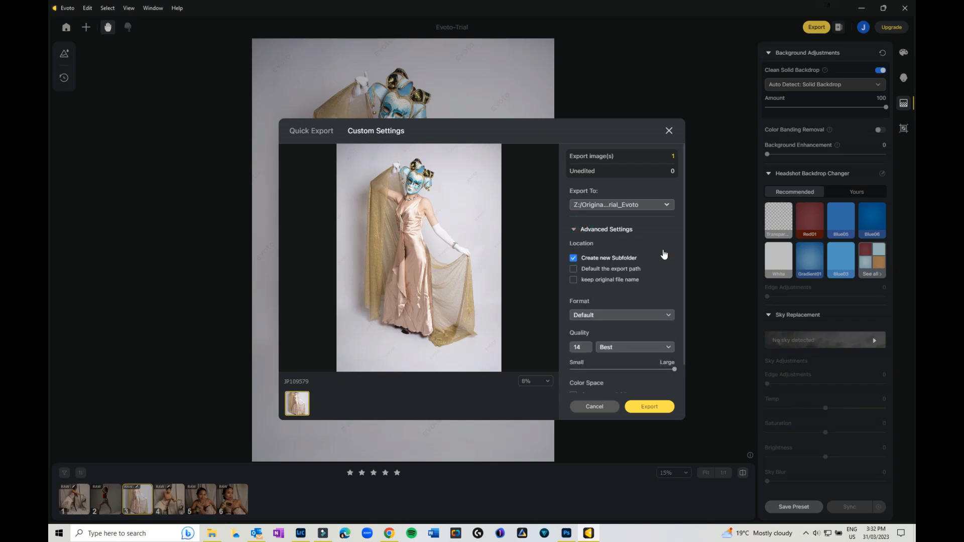
scroll(636, 316, down, 1)
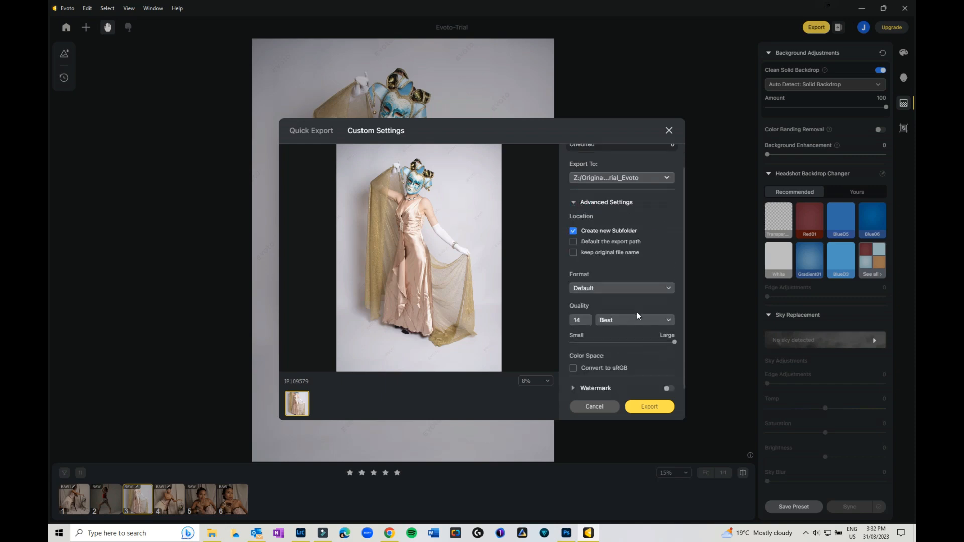
scroll(632, 339, down, 1)
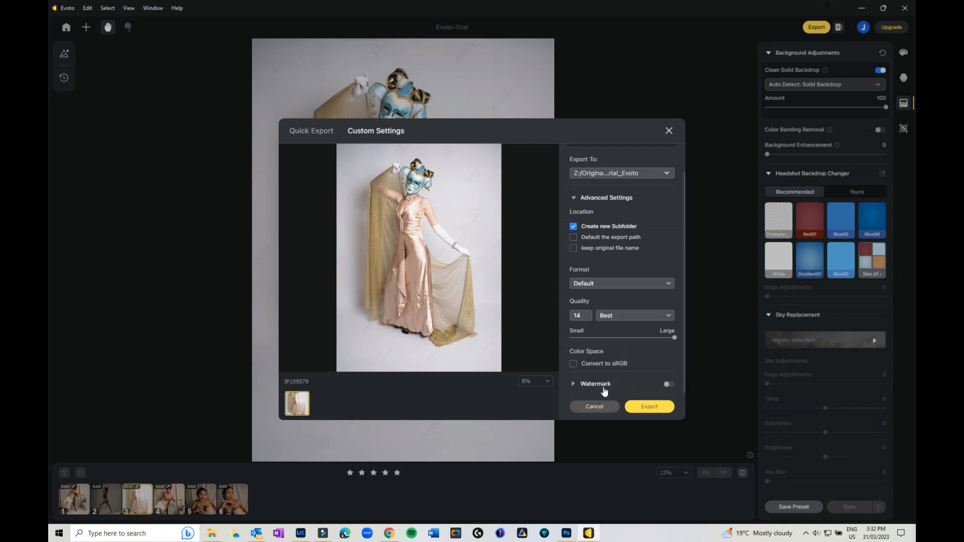
click(672, 387)
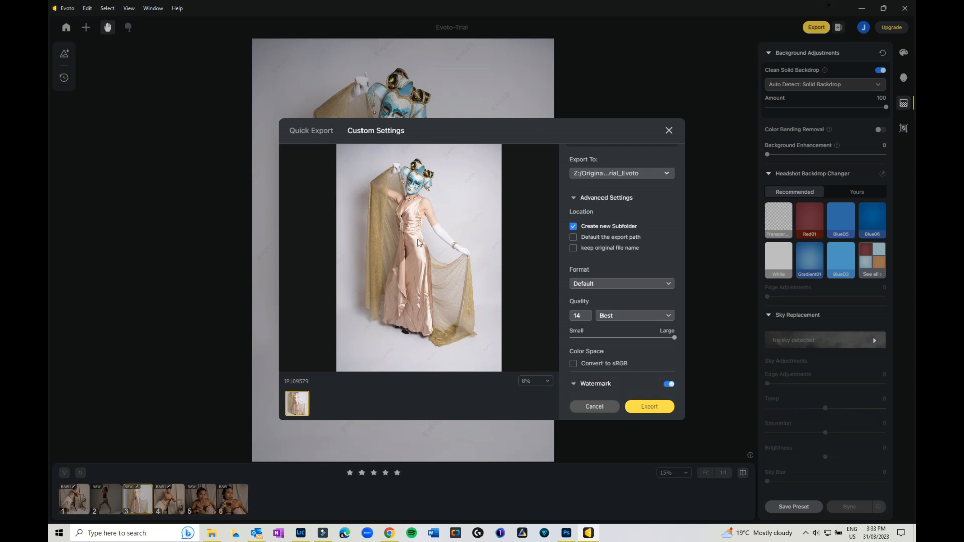
click(595, 386)
click(596, 385)
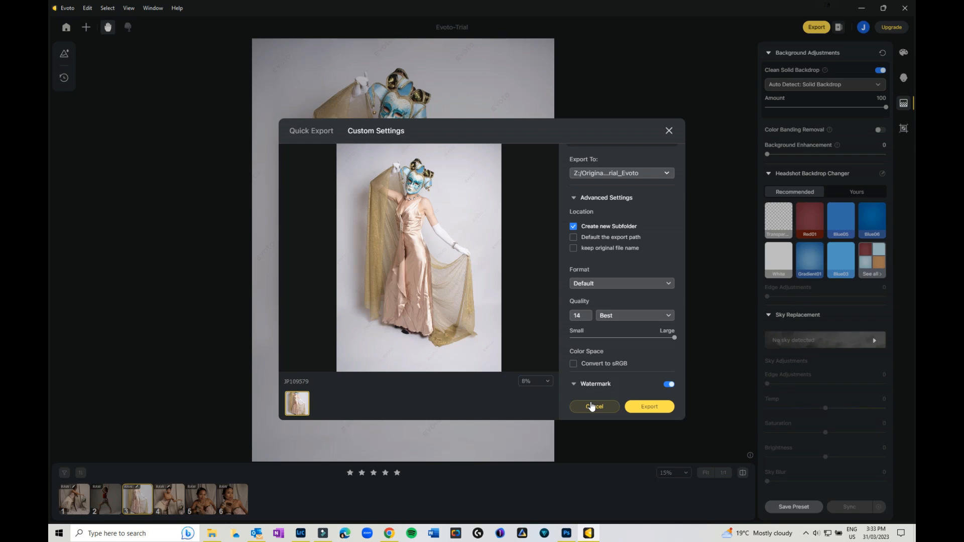
click(591, 407)
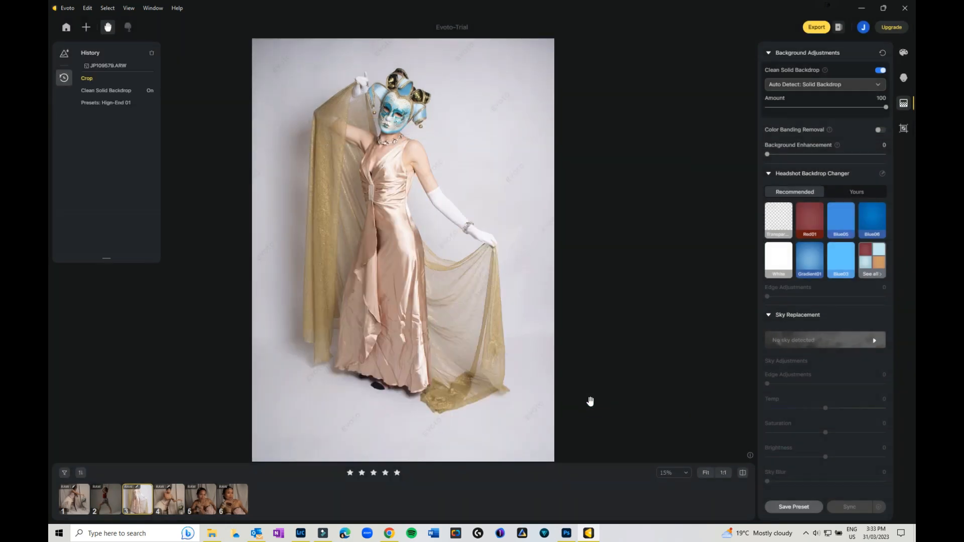
Try filters P02 and P01 on the second photo and raise its exposure to 1.38
click(111, 500)
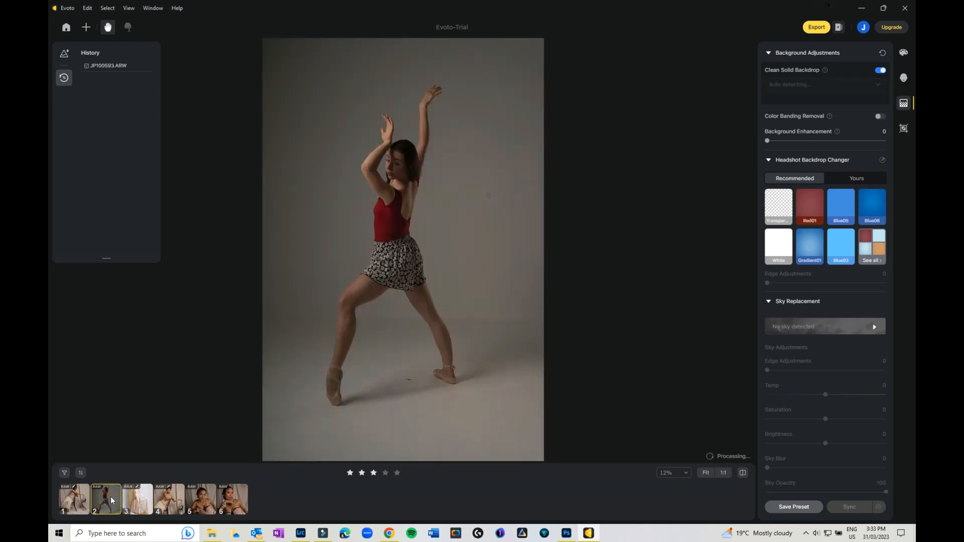
click(904, 51)
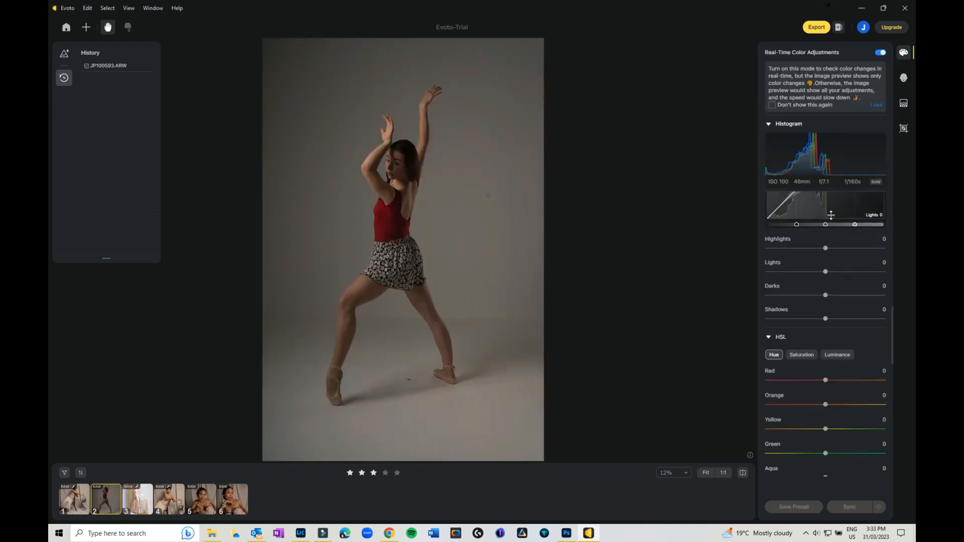
scroll(840, 303, up, 5)
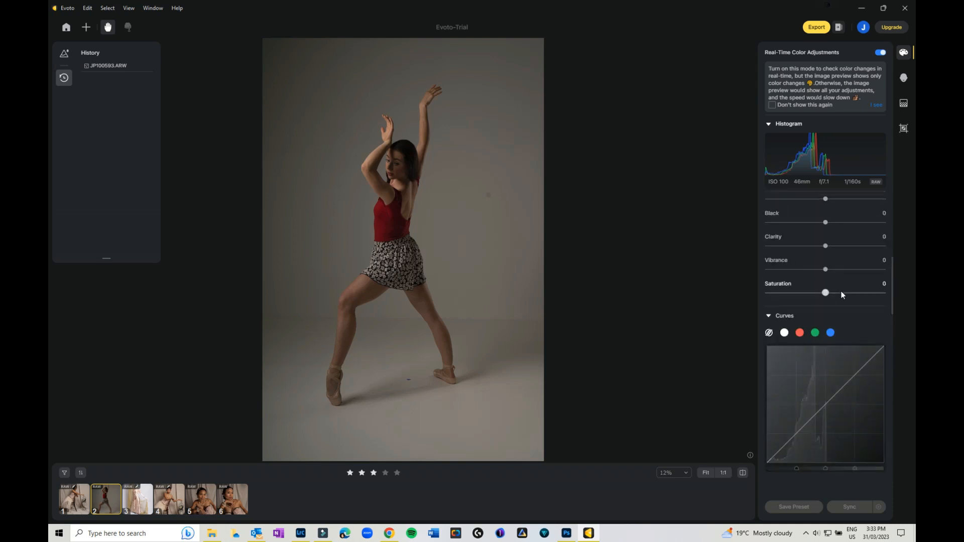
scroll(840, 291, up, 8)
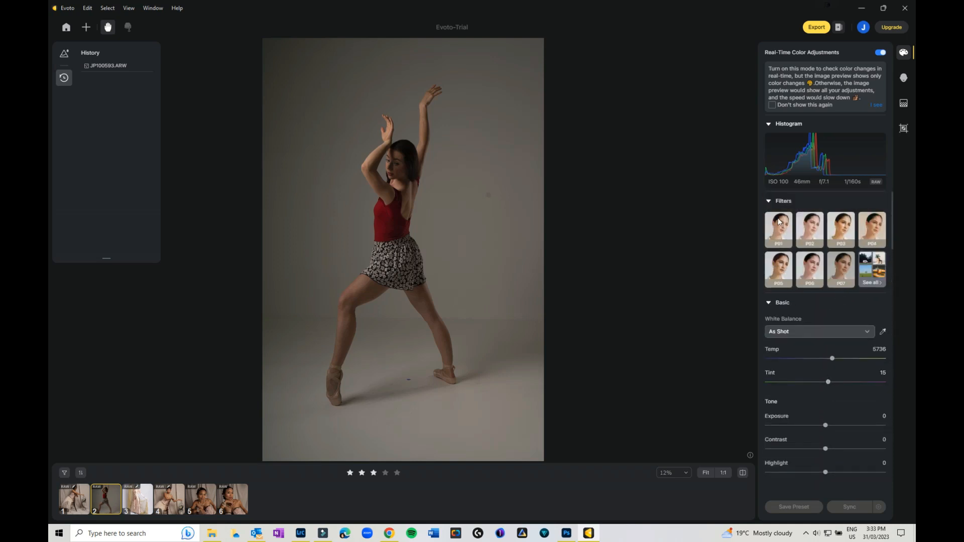
click(810, 230)
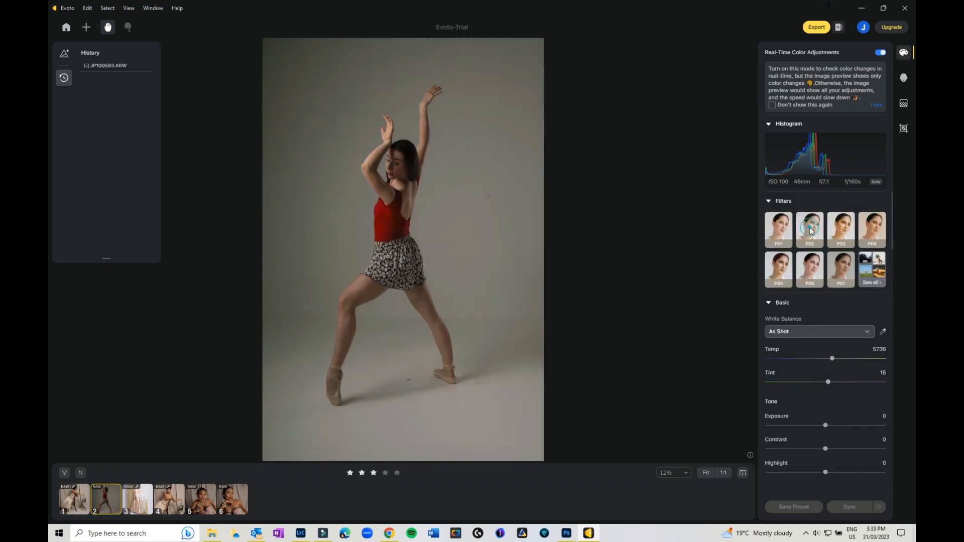
click(780, 233)
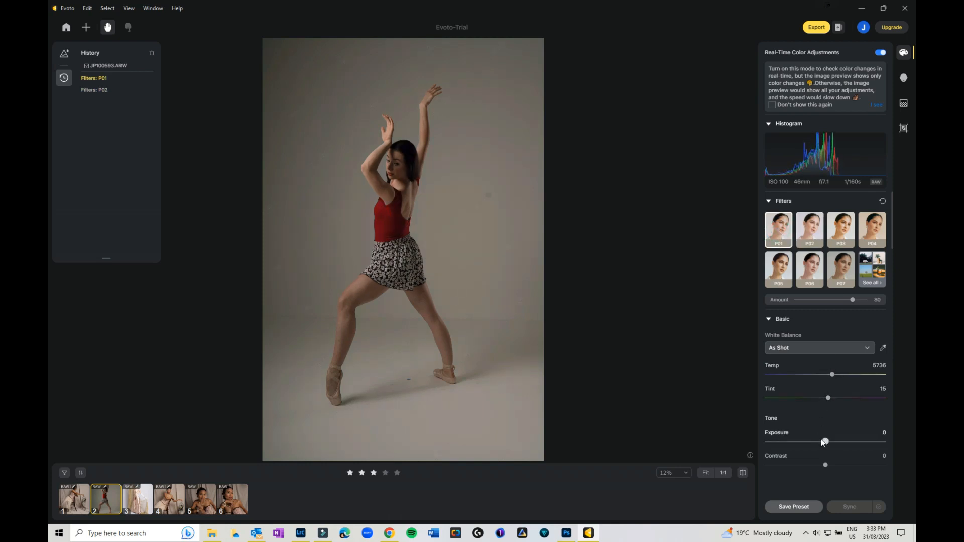
drag(825, 443, 842, 446)
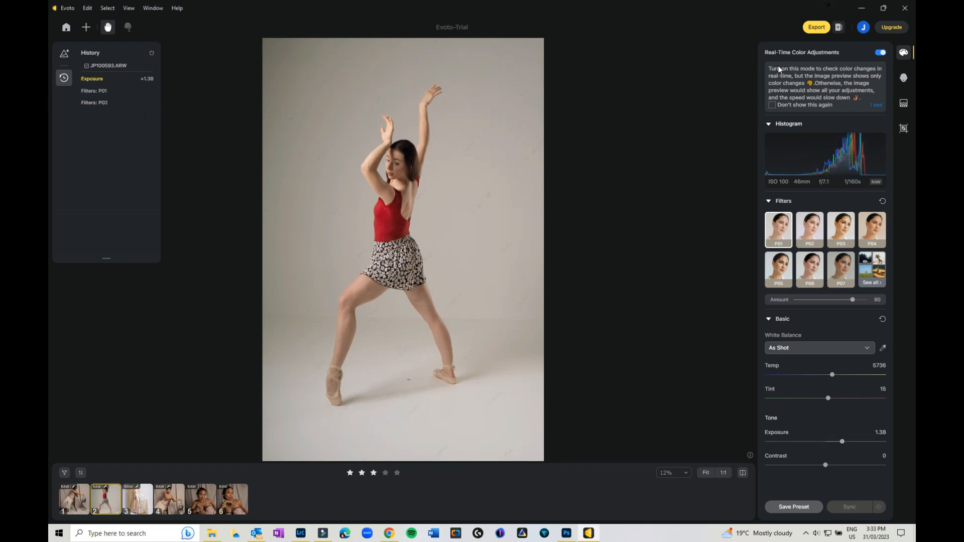
Apply the Hign-End 01 preset to the second photo and set its exposure to 1.83
click(64, 53)
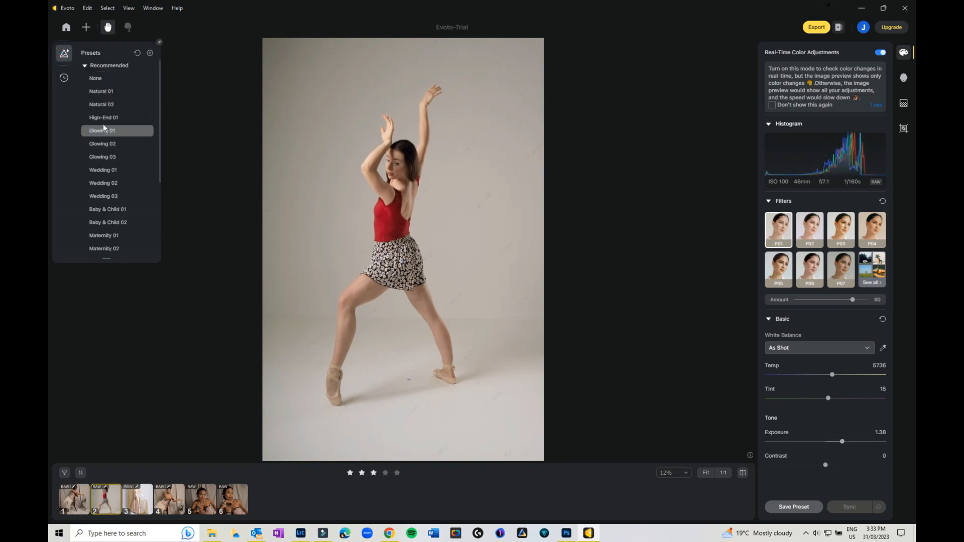
click(103, 118)
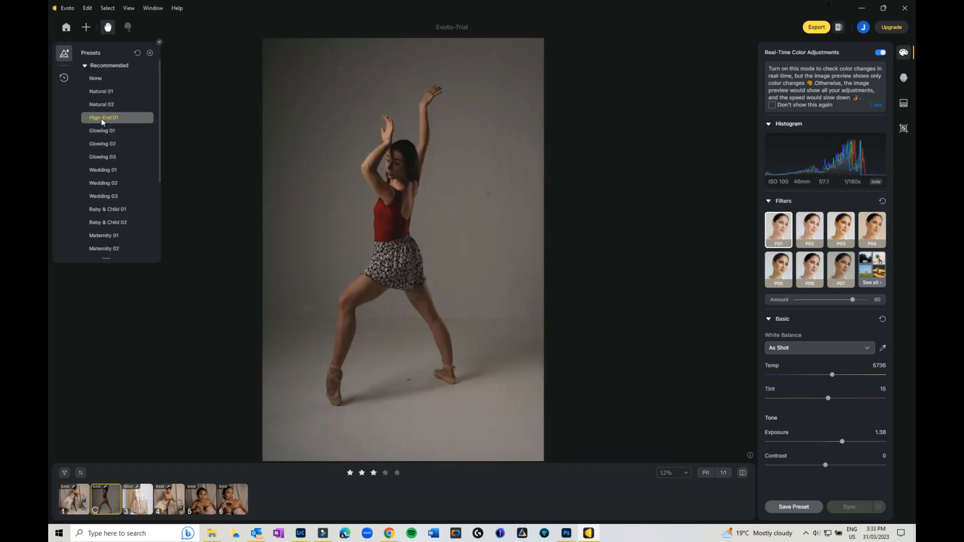
drag(825, 441, 846, 445)
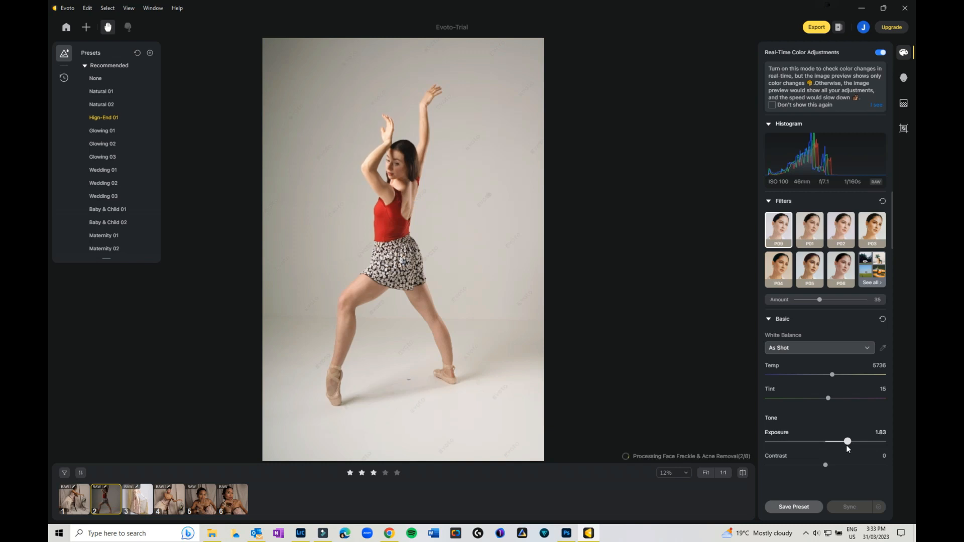
Enable Clean Solid Backdrop on the second photo and raise its Background Enhancement
click(903, 78)
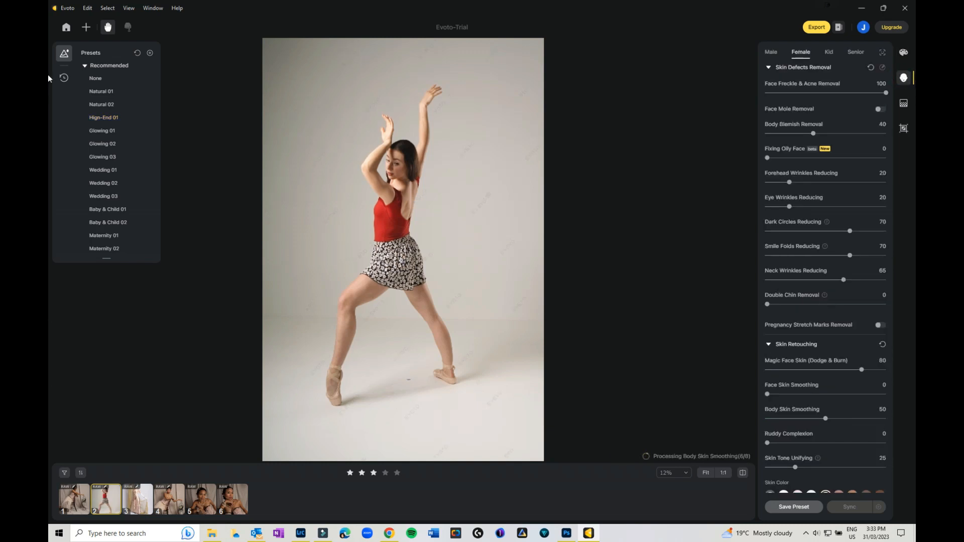
click(907, 103)
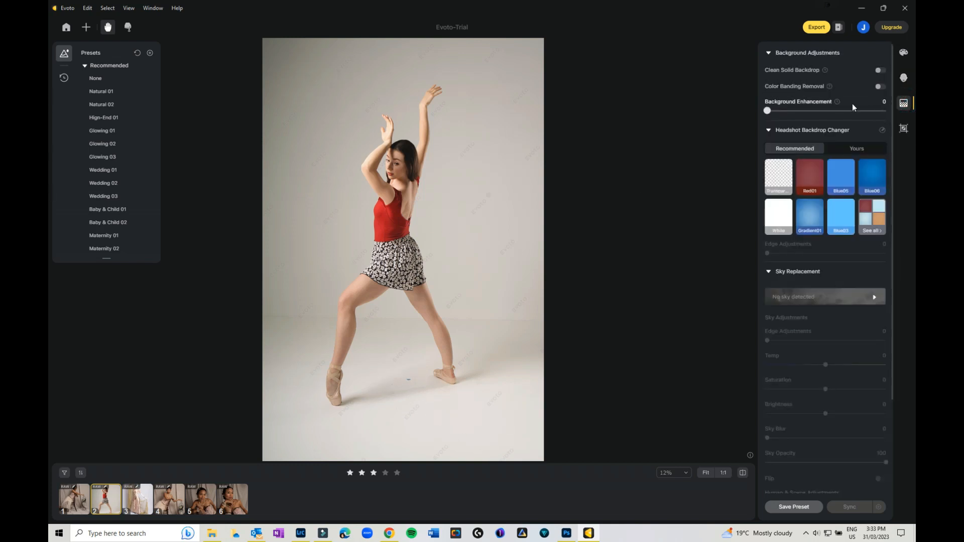
click(800, 70)
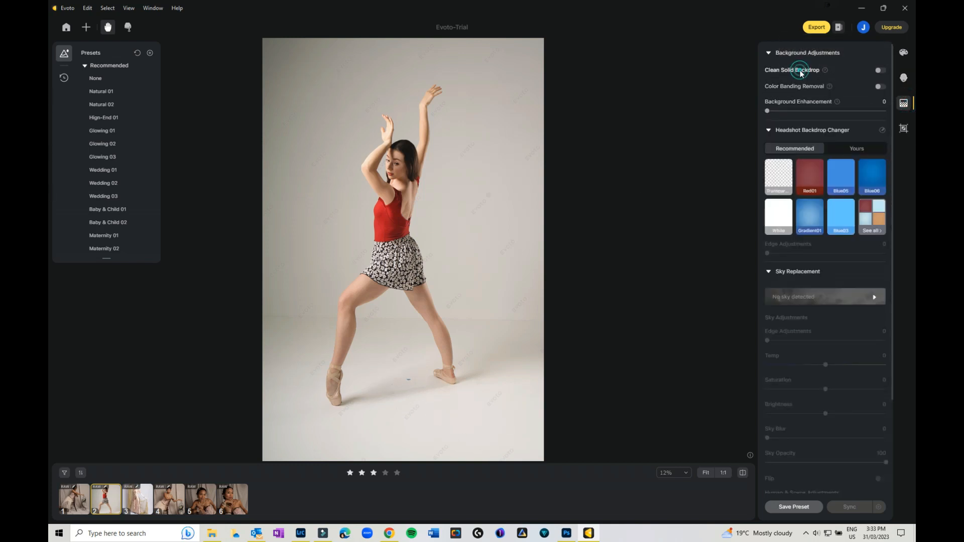
click(880, 70)
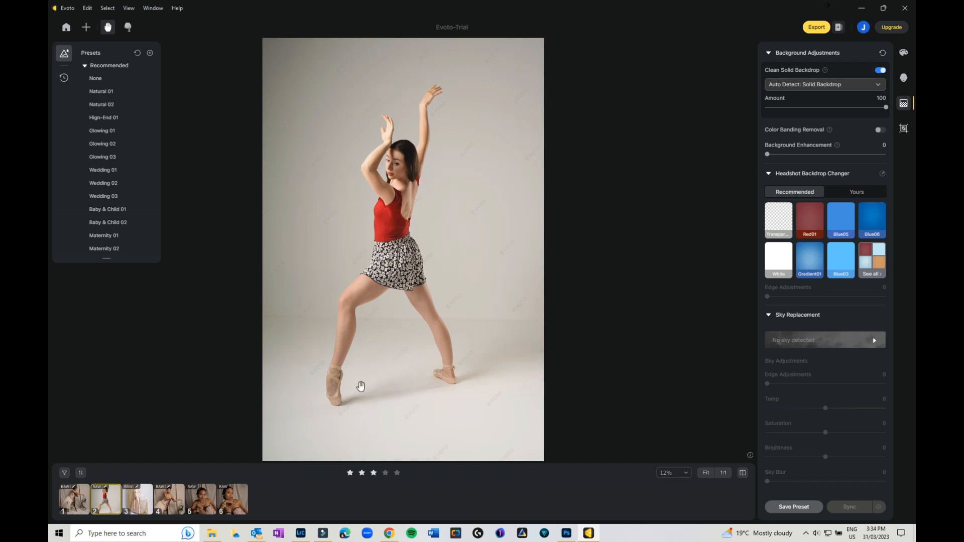
drag(768, 155, 808, 155)
Look at the fifth photo and try Clean Solid Backdrop on the first photo's draped fabric backdrop
click(201, 507)
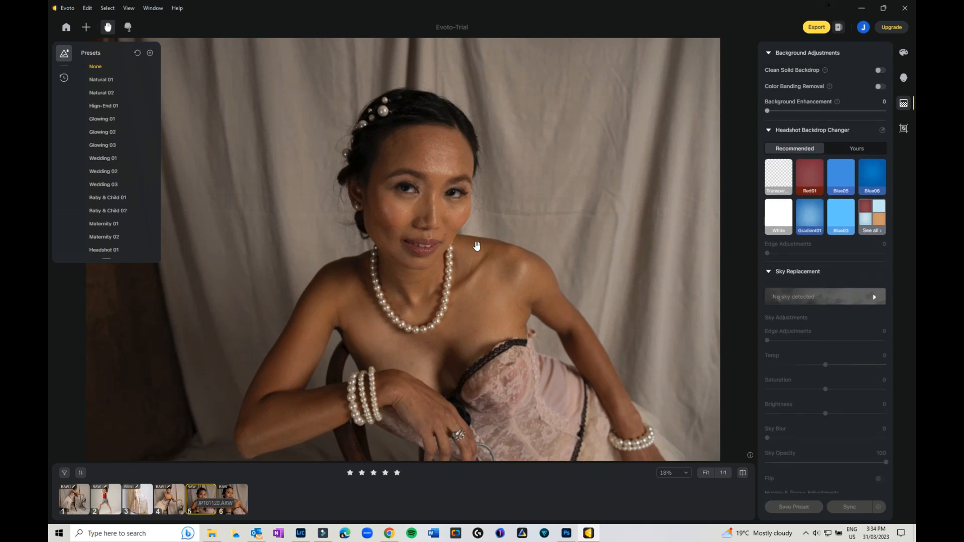
click(80, 502)
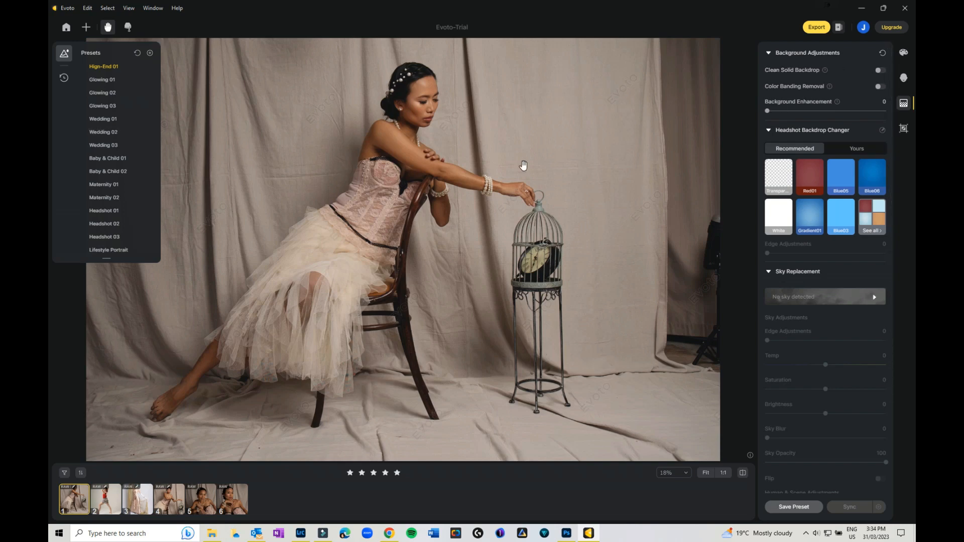
click(881, 71)
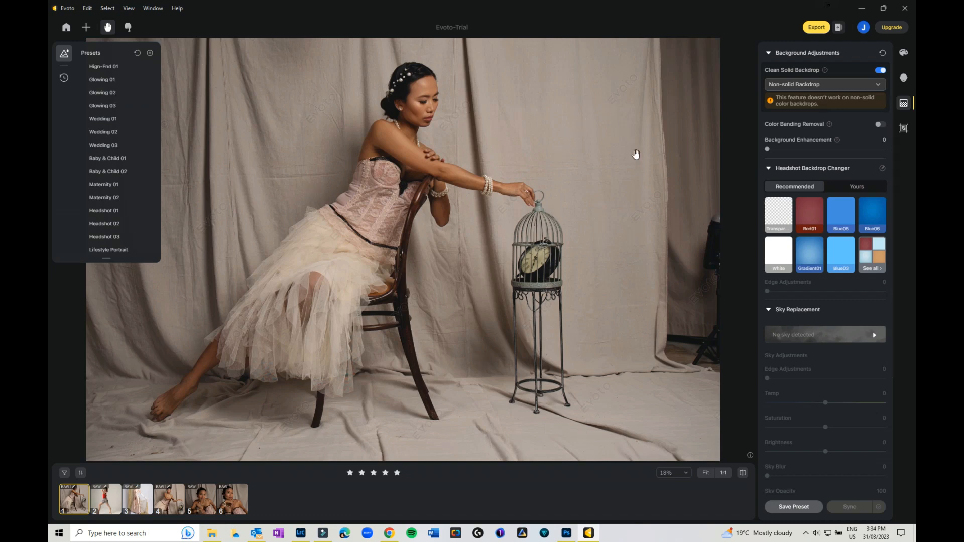
Keep the first photo's backdrop type as Non-solid Backdrop, and view the cleaned backdrops of the second and third photos
click(790, 87)
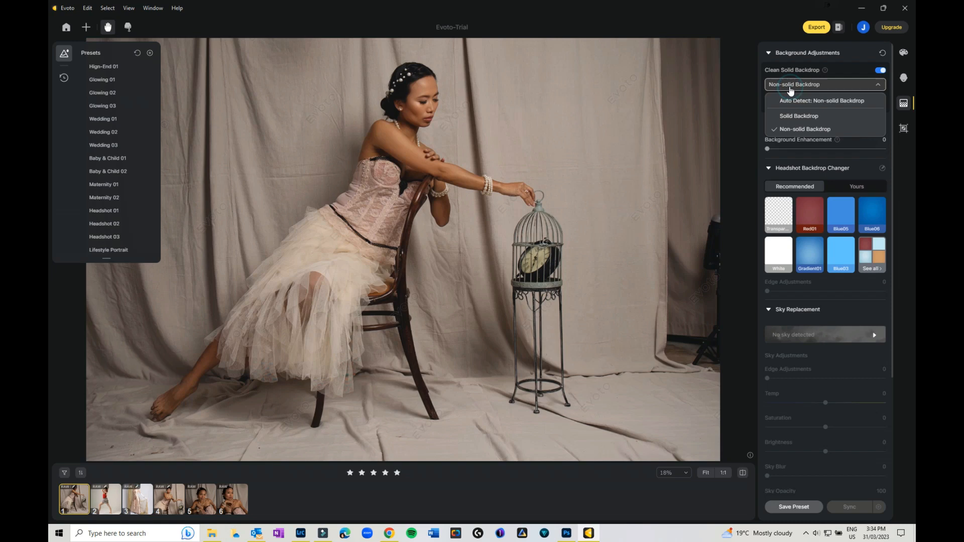
click(789, 129)
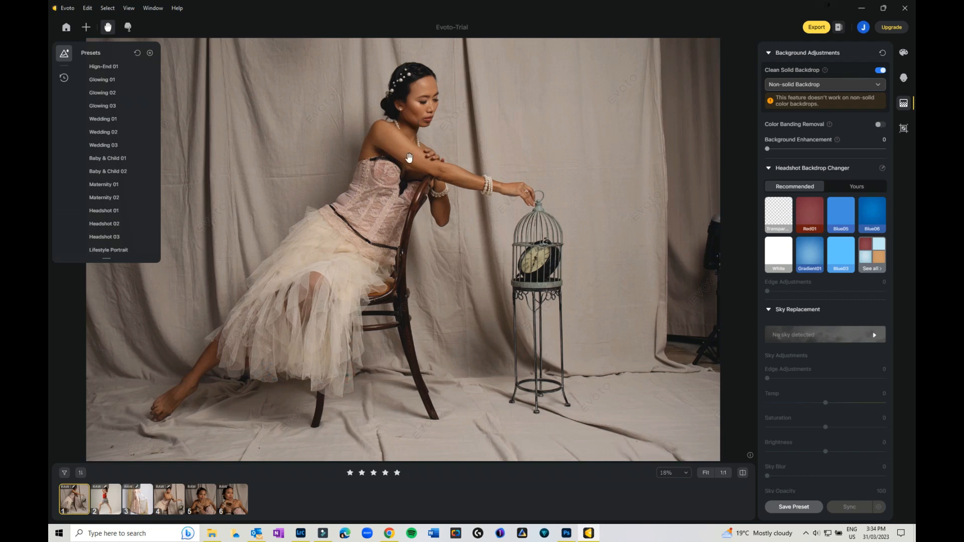
click(106, 502)
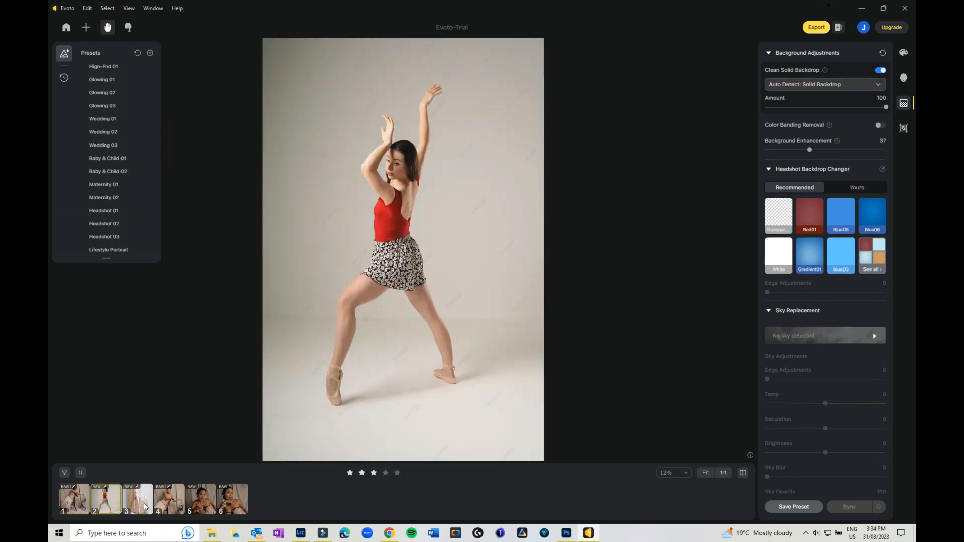
click(134, 505)
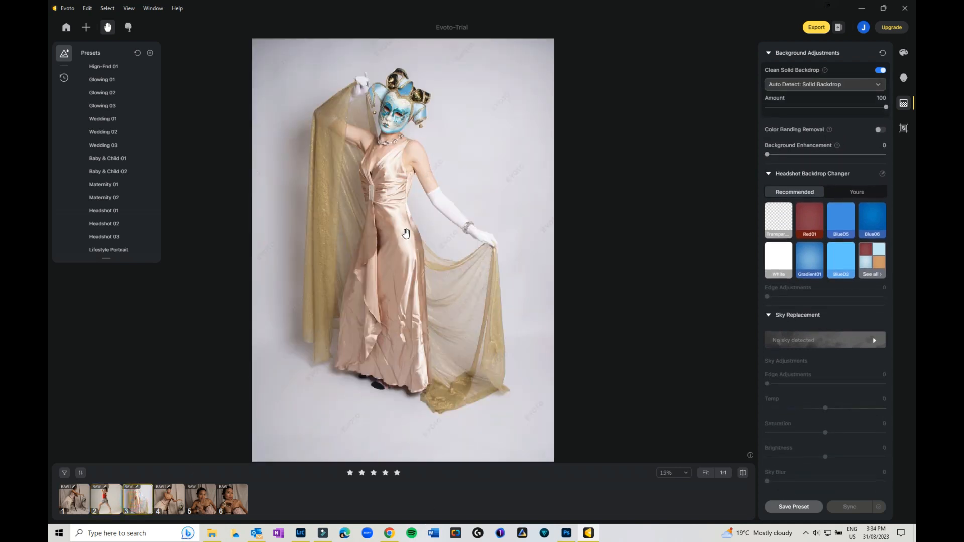
Open the Molus X100 project and apply the Hign-End 01 preset to the fifth photo of the face and rose in the bathtub
click(66, 27)
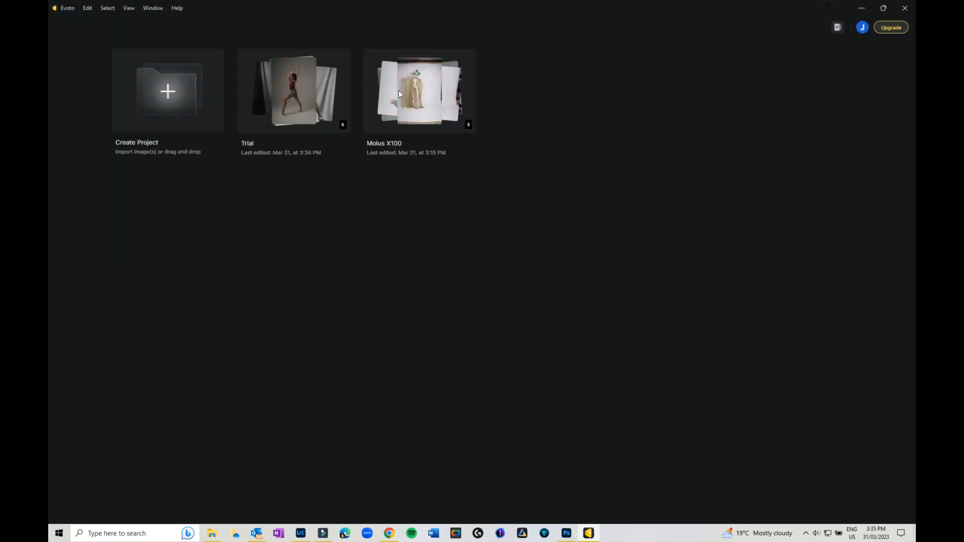
click(399, 90)
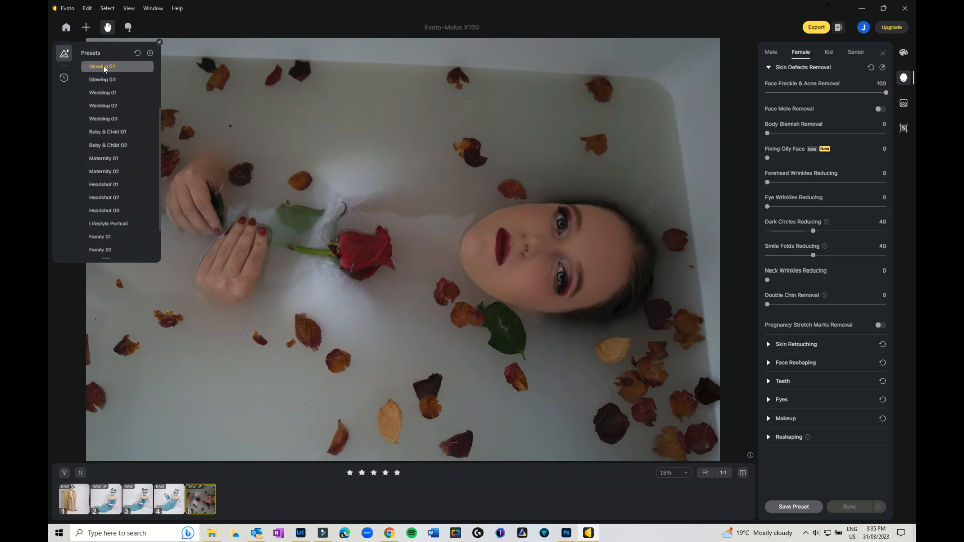
scroll(103, 65, up, 3)
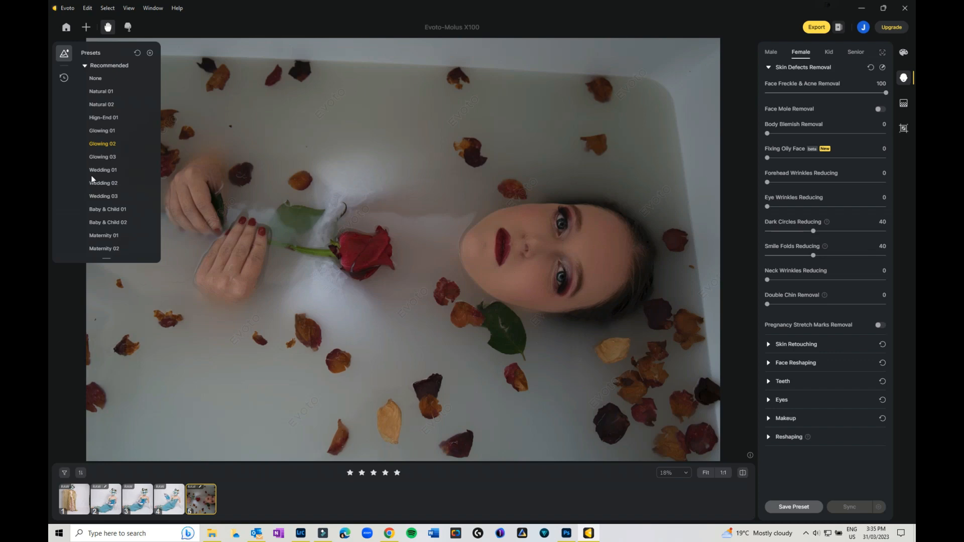
click(100, 118)
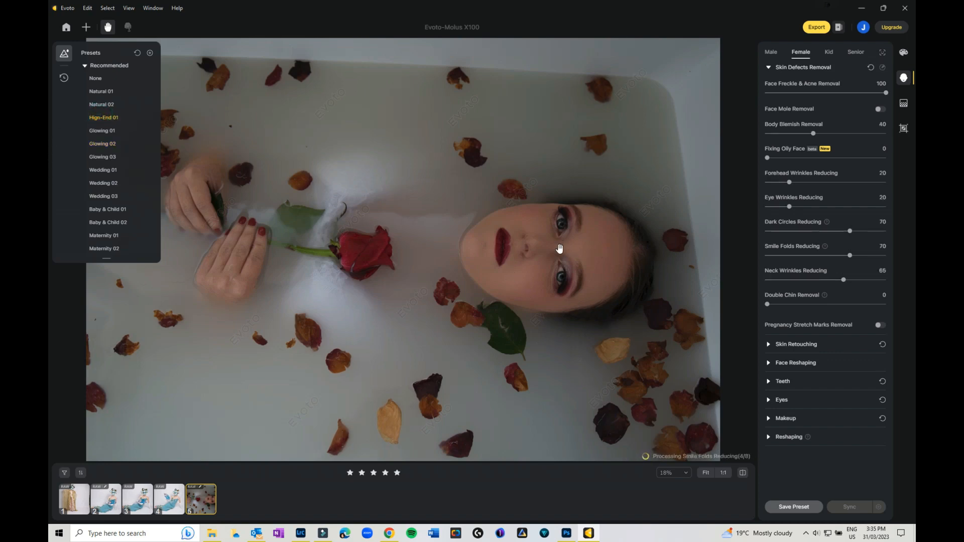
Raise the bathtub photo's exposure to 1.53 and enable Clean Solid Backdrop on it
click(904, 53)
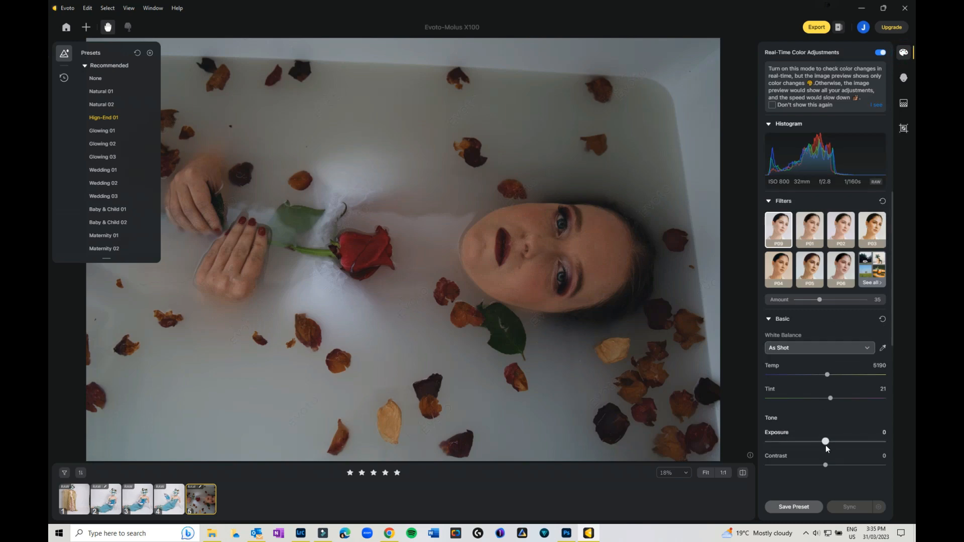
drag(830, 439, 846, 441)
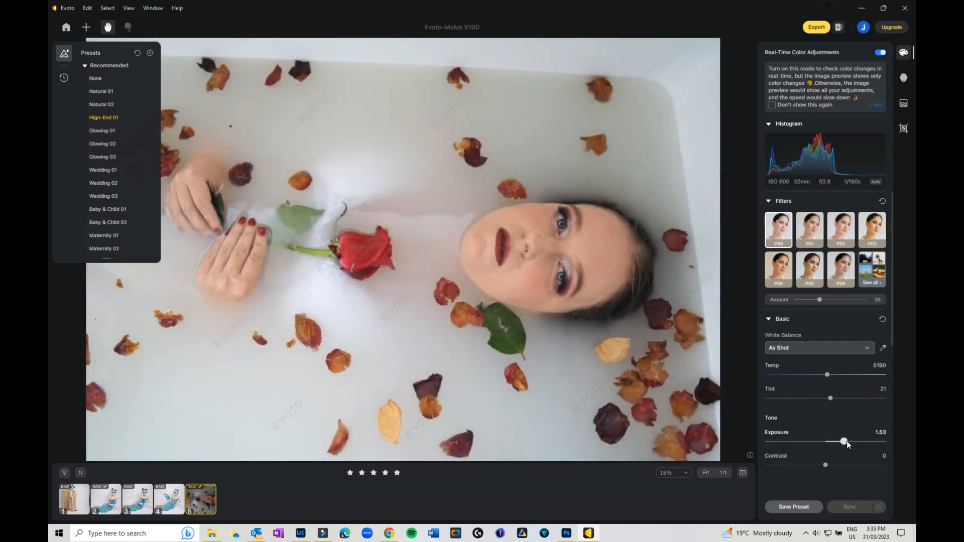
click(903, 102)
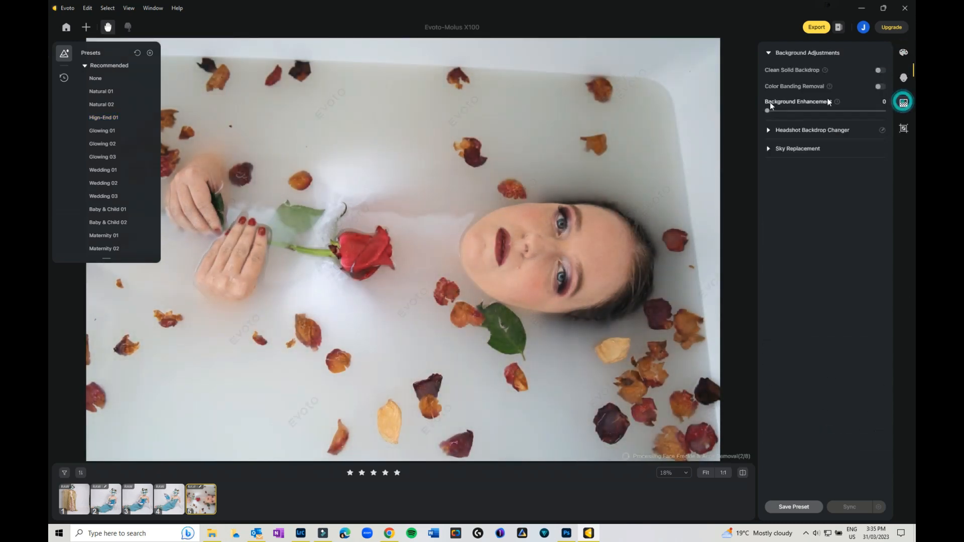
click(886, 70)
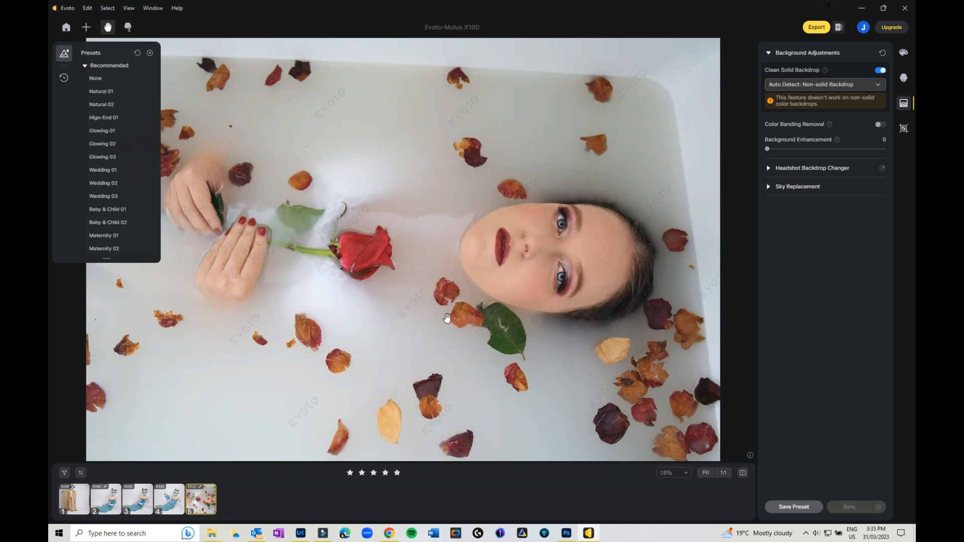
Apply the Natural 02 preset to the bathtub photo and review its color and tone settings
click(103, 103)
click(903, 52)
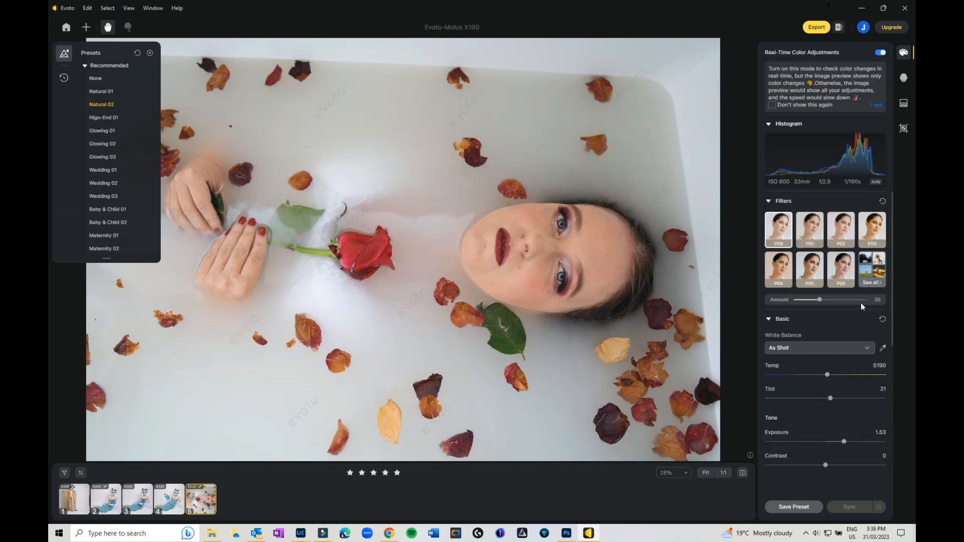
scroll(861, 303, down, 3)
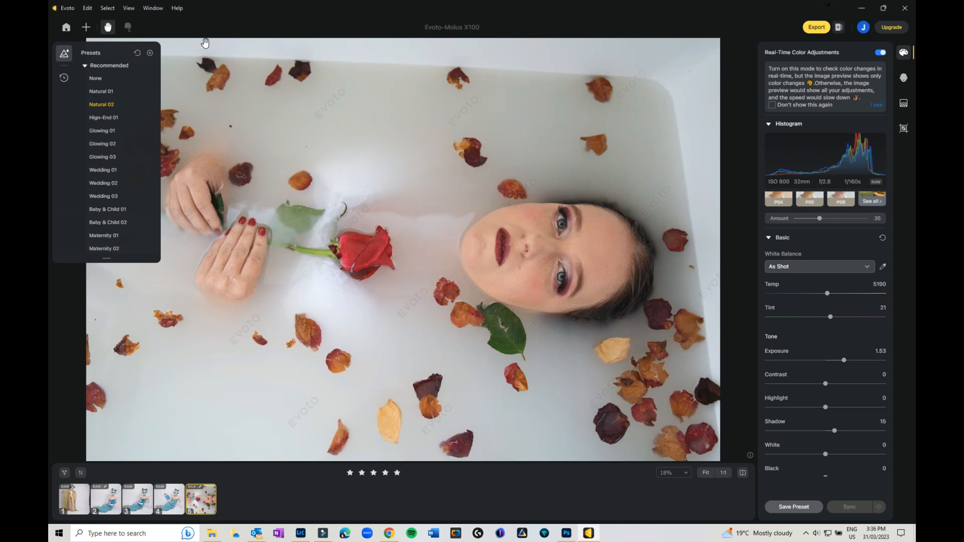
Crop the bathtub photo to a landscape 5:7 frame, 7 wide by 5 high, tightened around the hands, rose and face
click(903, 129)
click(799, 75)
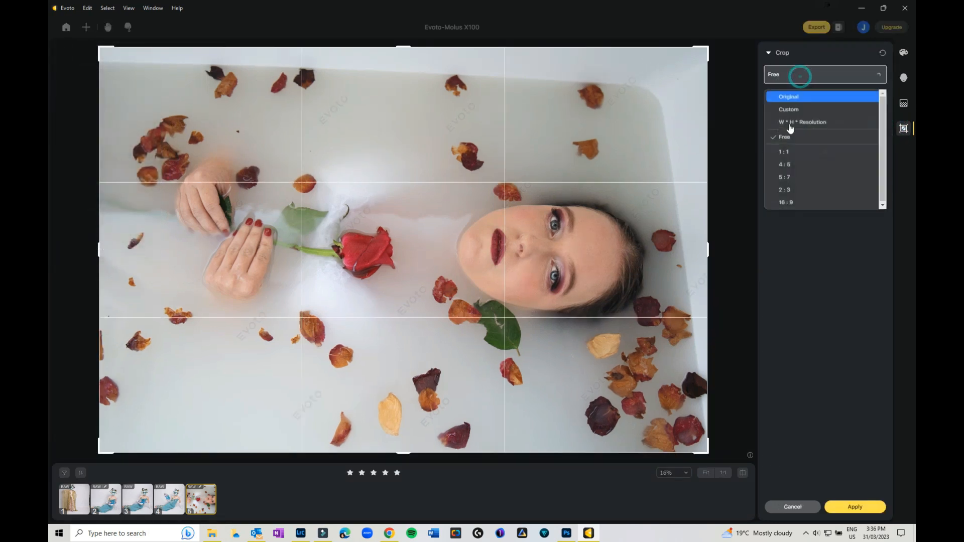
click(797, 178)
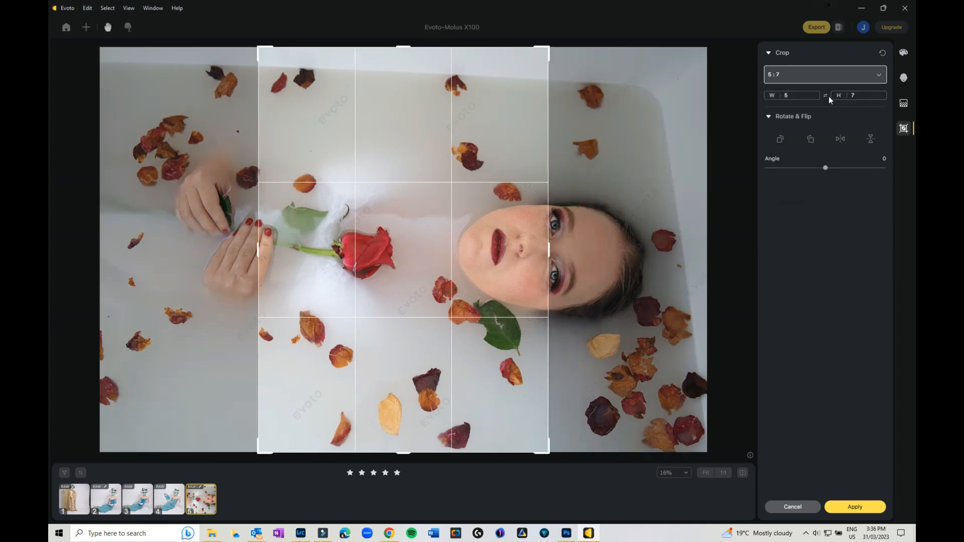
click(825, 95)
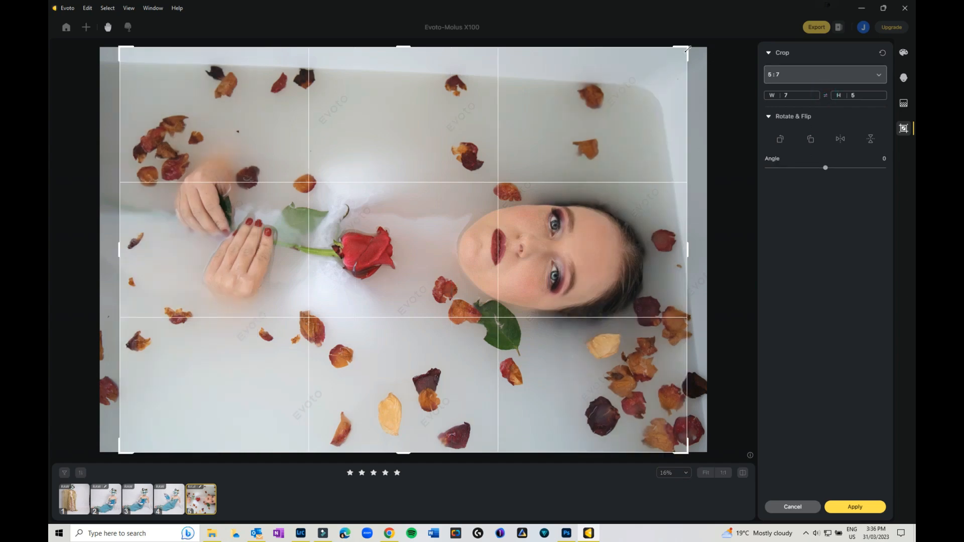
drag(688, 49, 627, 92)
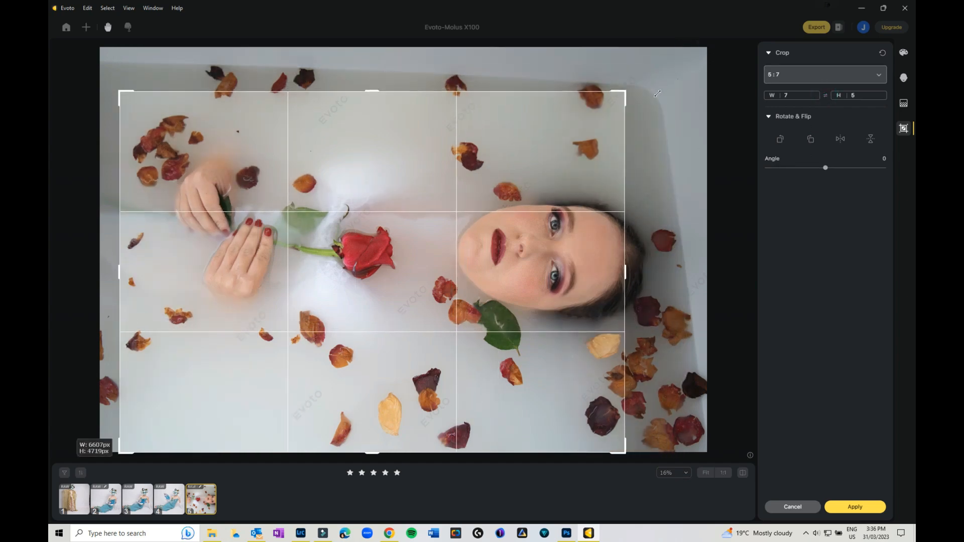
drag(554, 167, 589, 181)
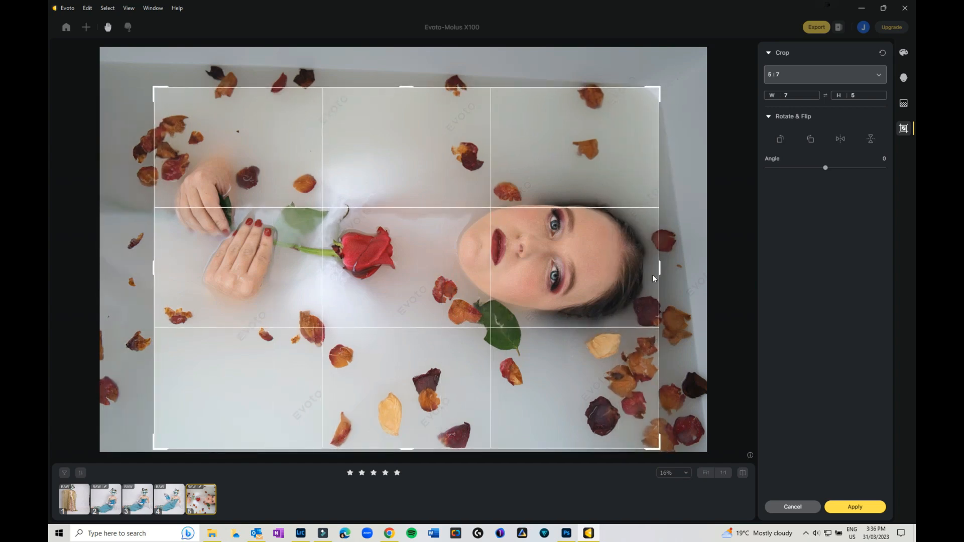
drag(657, 269, 655, 269)
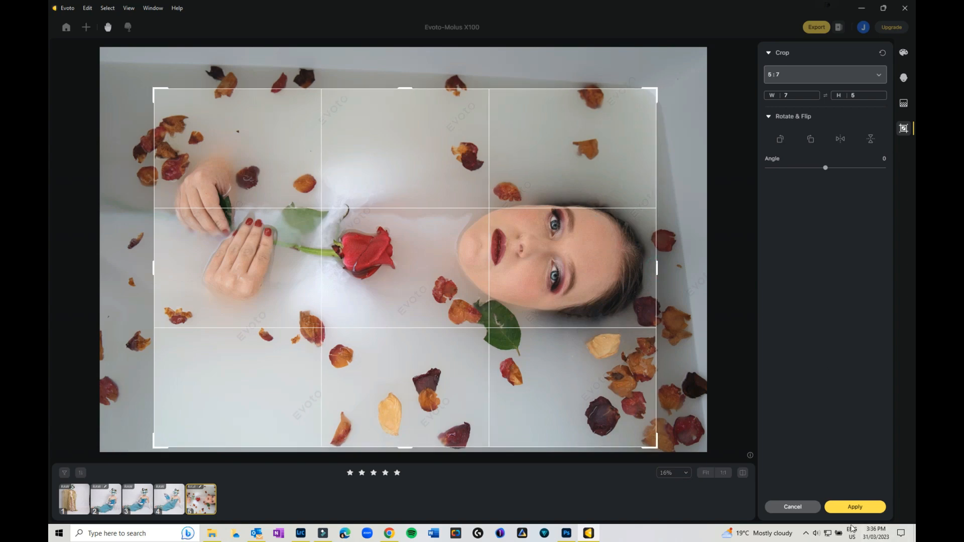
click(855, 507)
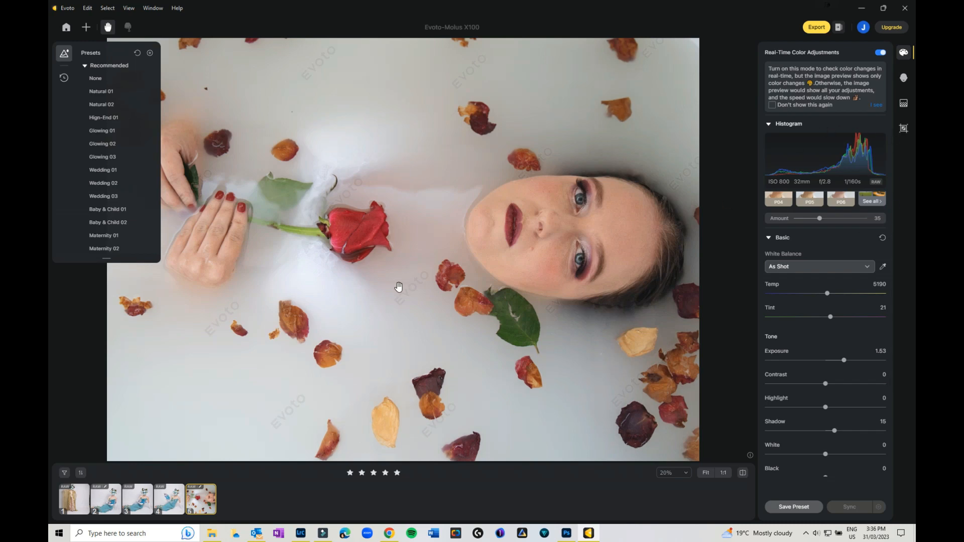
Set Body Blemish Removal to 40 and Fixing Oily Face to 31, and raise Dark Circles Reducing and Eye Wrinkles Reducing
click(903, 78)
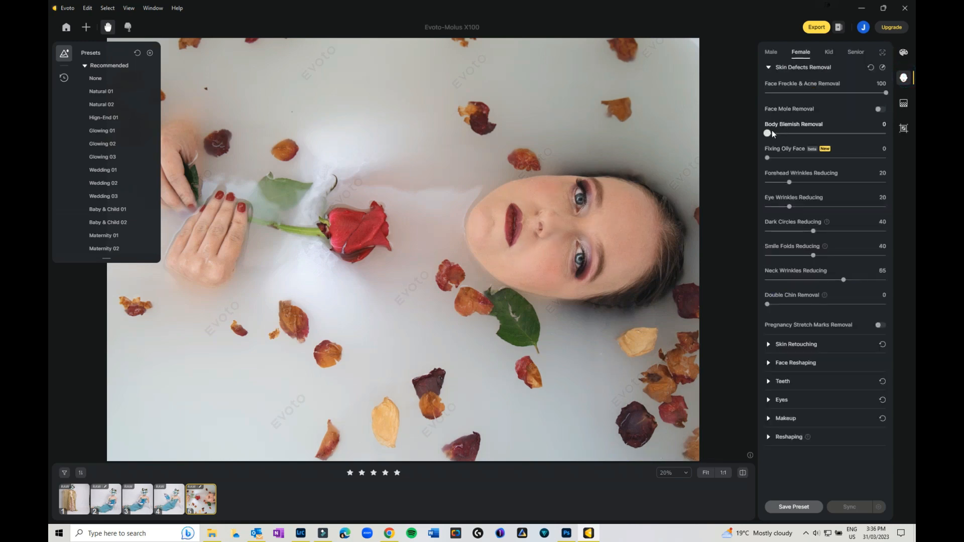
drag(767, 133, 810, 133)
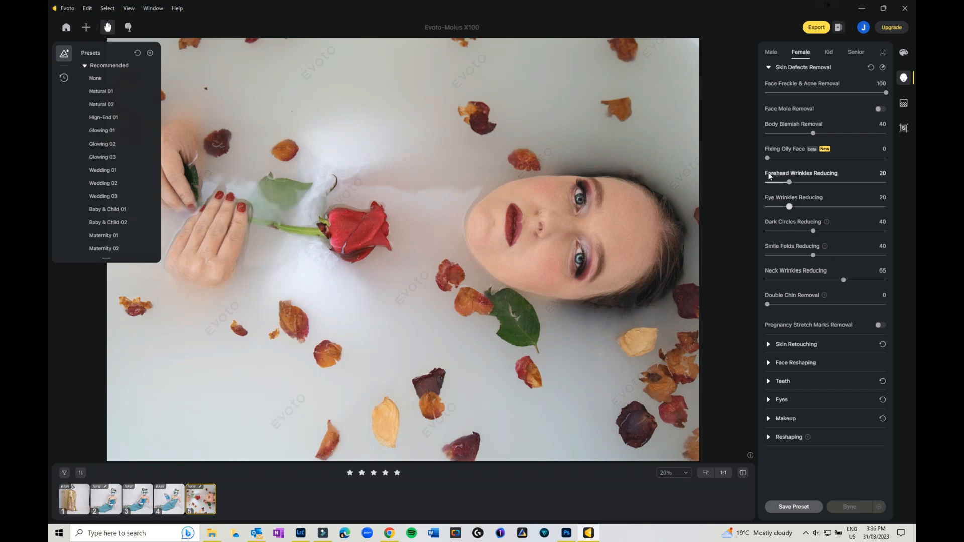
drag(770, 162, 802, 160)
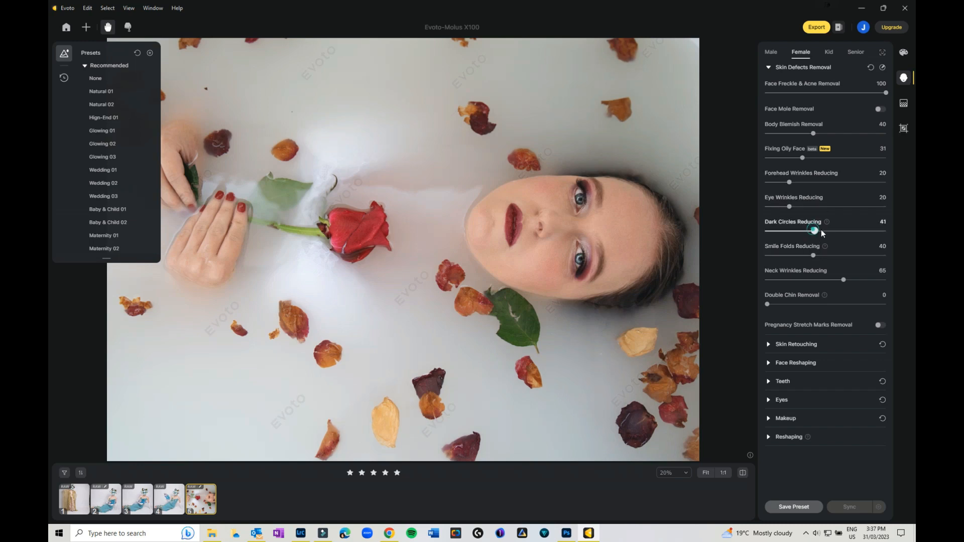
drag(821, 230, 834, 231)
drag(791, 207, 799, 210)
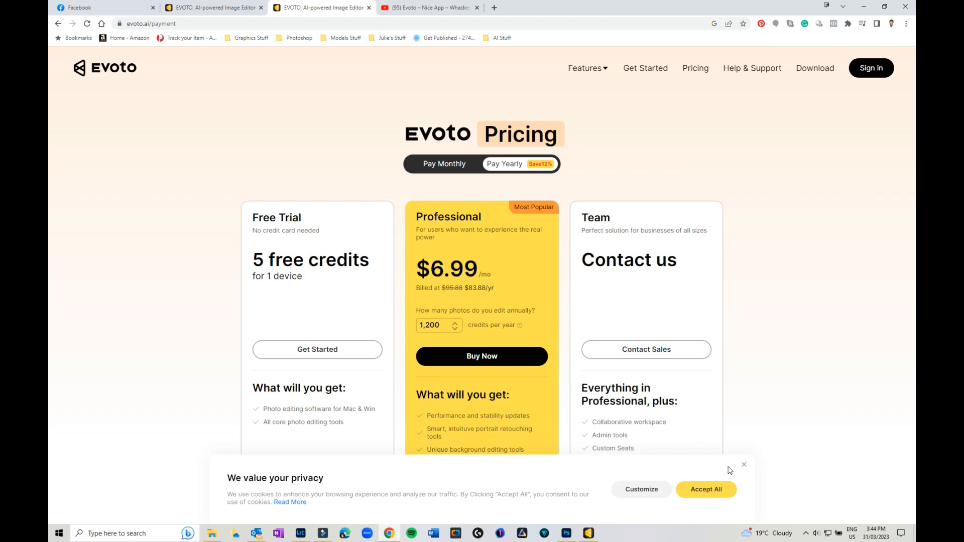
Dismiss the cookie notice on Evoto's pricing page and check the yearly Professional price for 9,000 and 24,000 credits
click(744, 467)
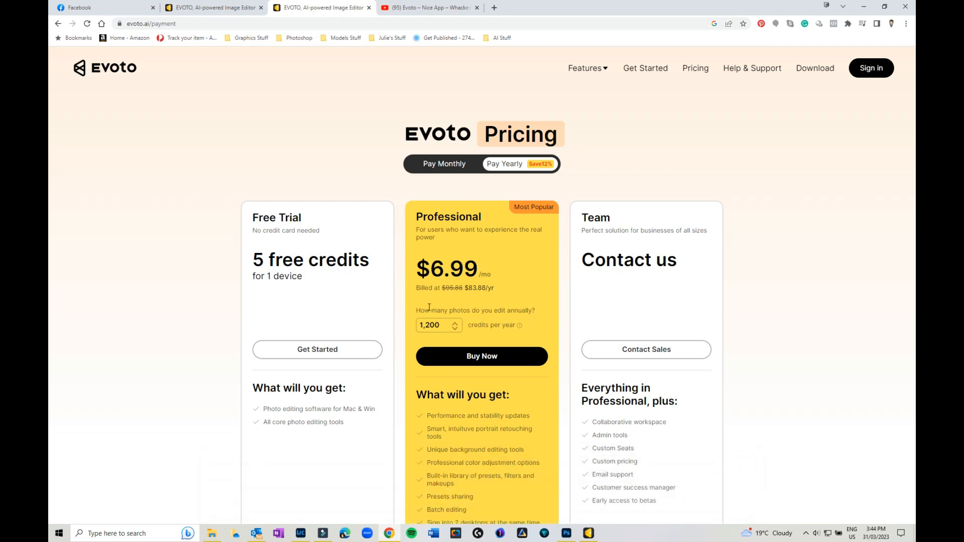
scroll(487, 304, down, 1)
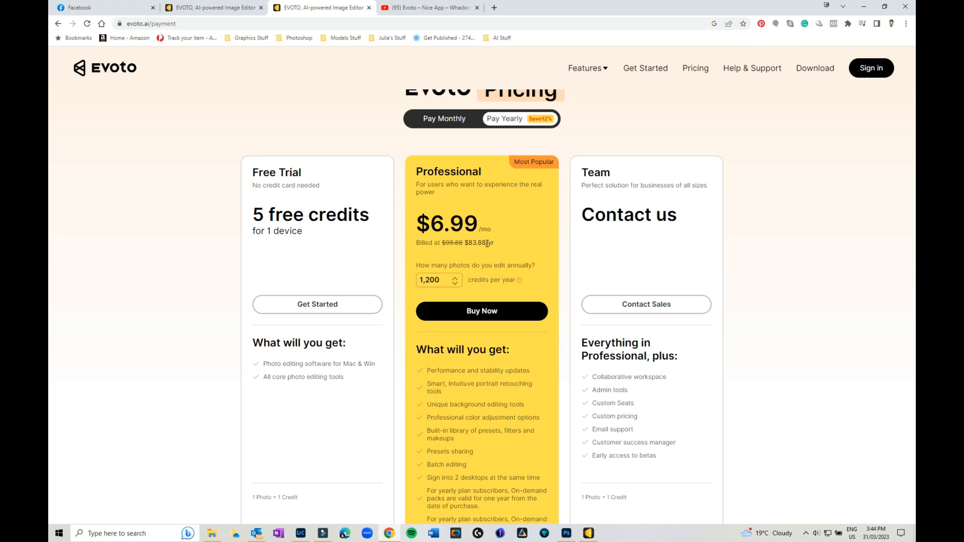
click(454, 281)
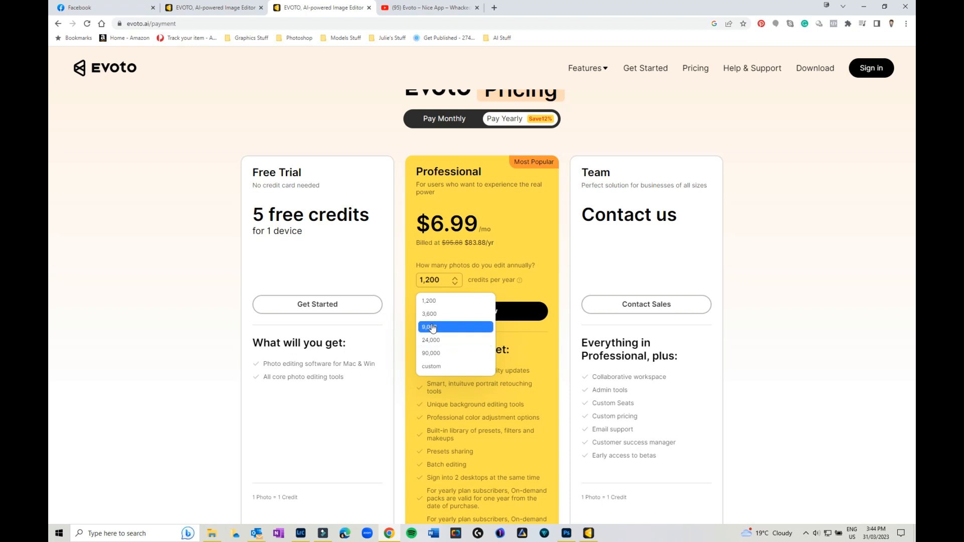
click(433, 327)
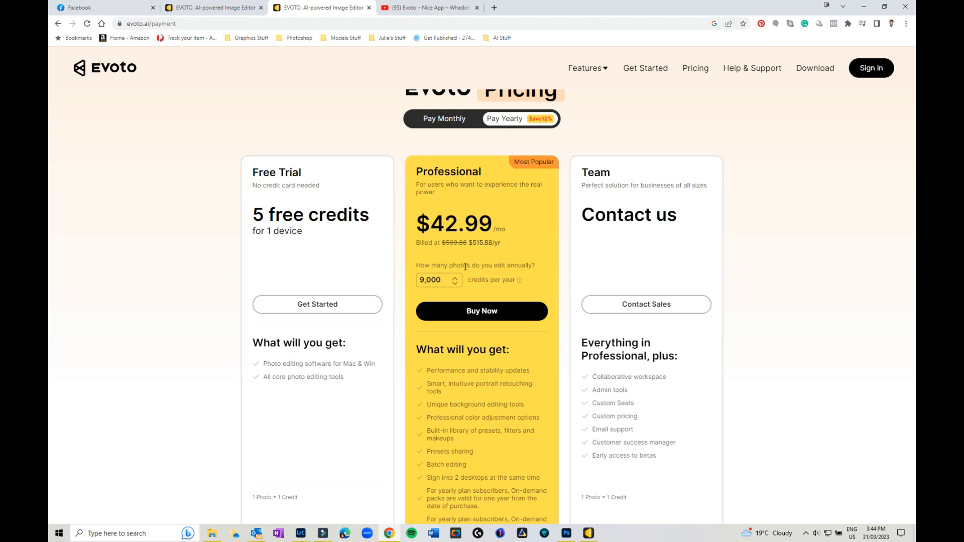
click(457, 282)
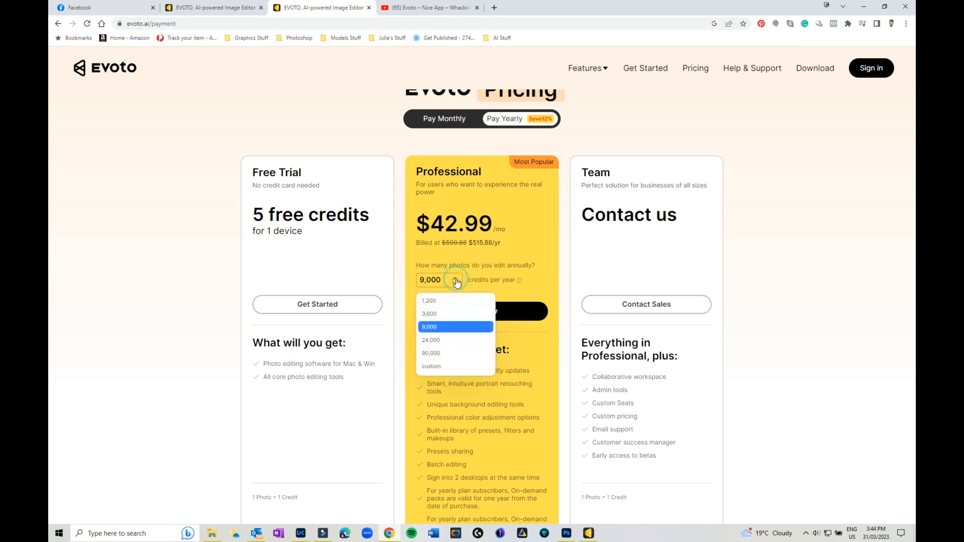
click(464, 343)
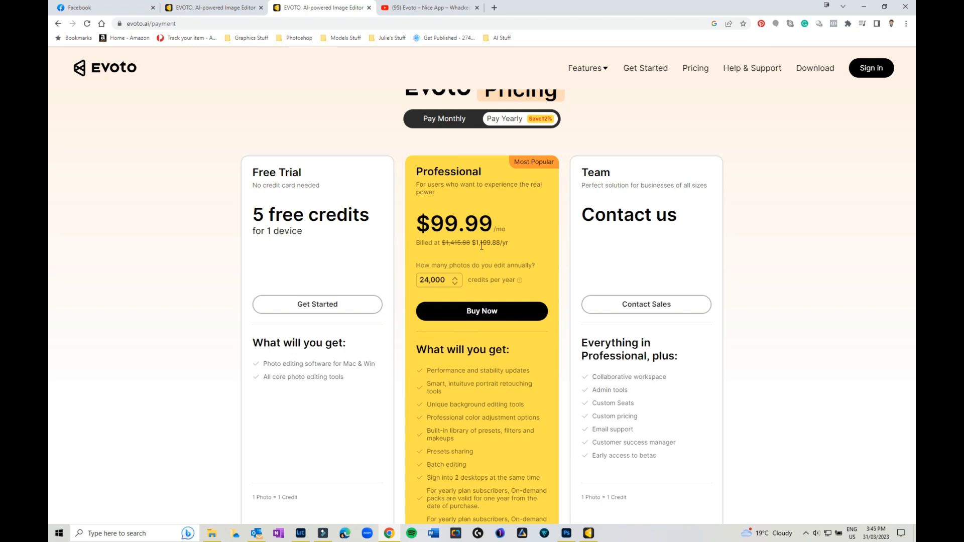
Check the monthly Professional price for 2,000 and 100 credits, and read through the features included in each plan
click(444, 122)
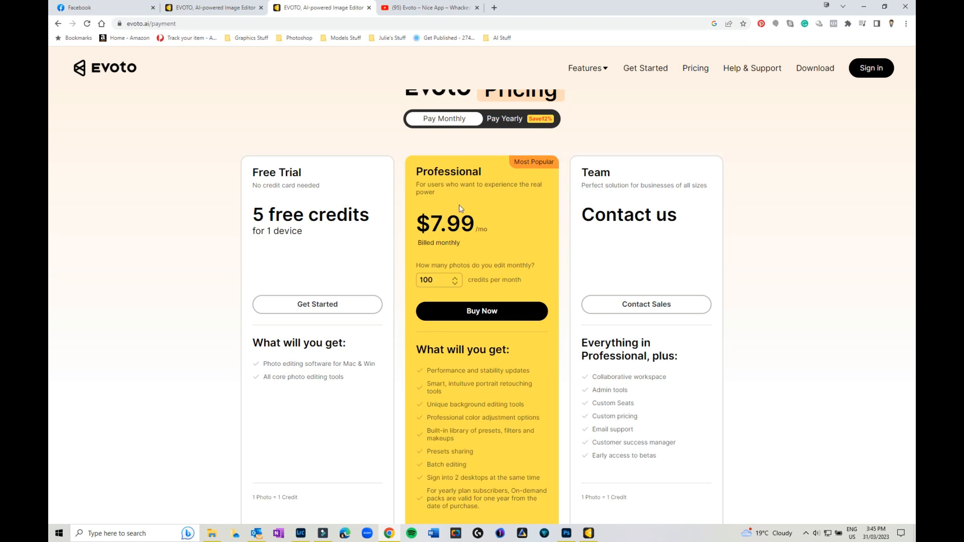
click(456, 286)
click(441, 342)
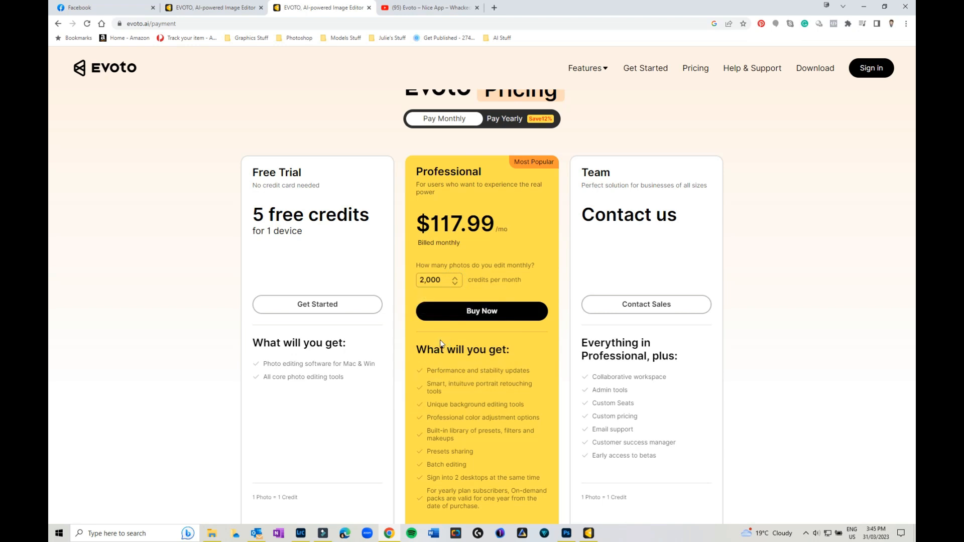
click(454, 279)
click(432, 301)
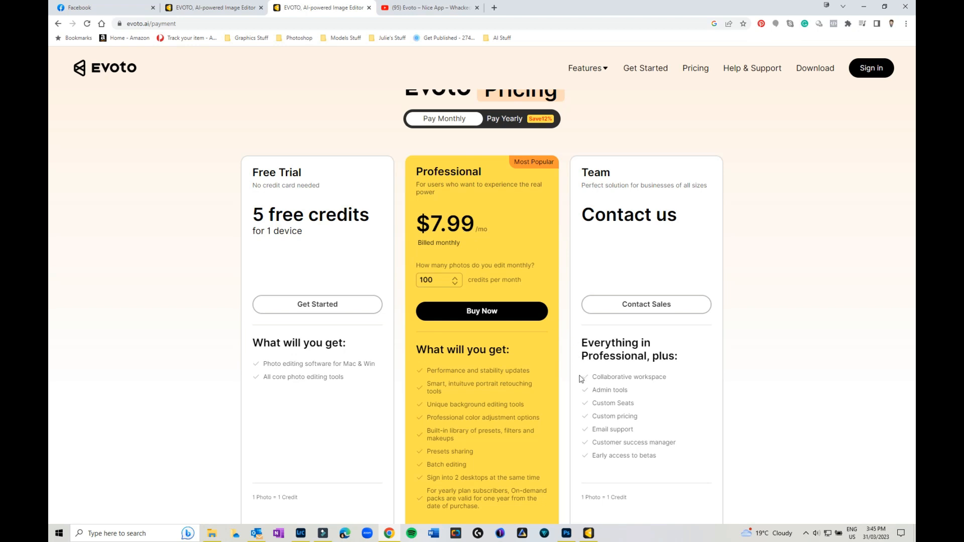
scroll(581, 378, down, 1)
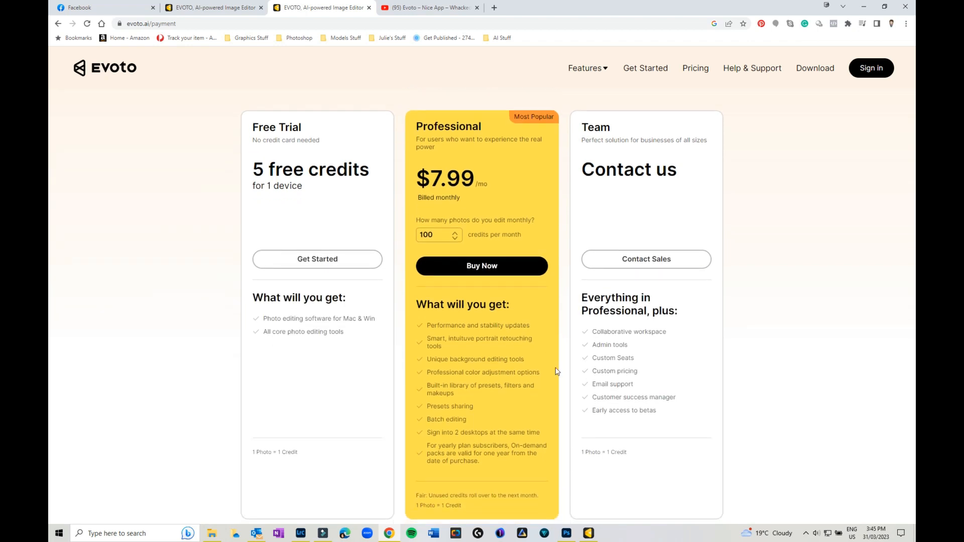
scroll(556, 371, down, 3)
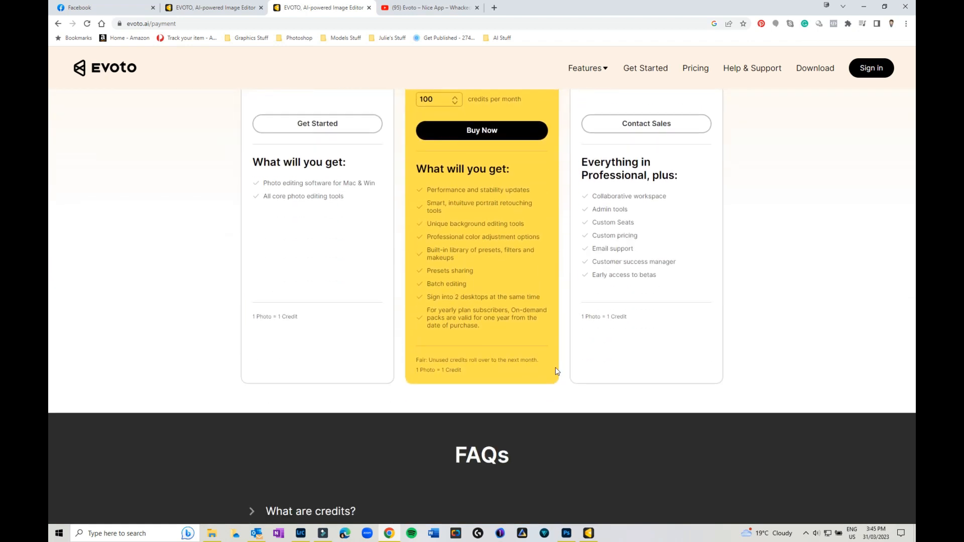
scroll(555, 372, up, 3)
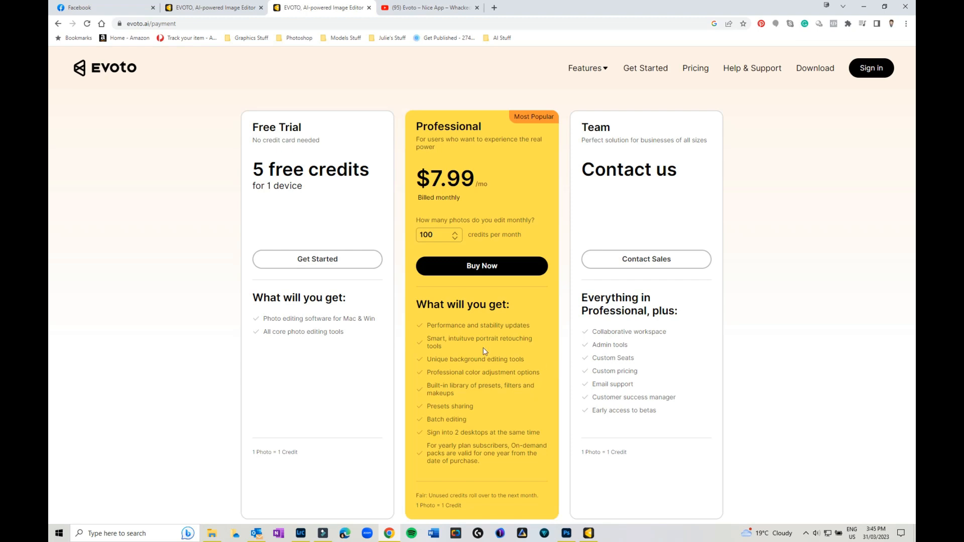